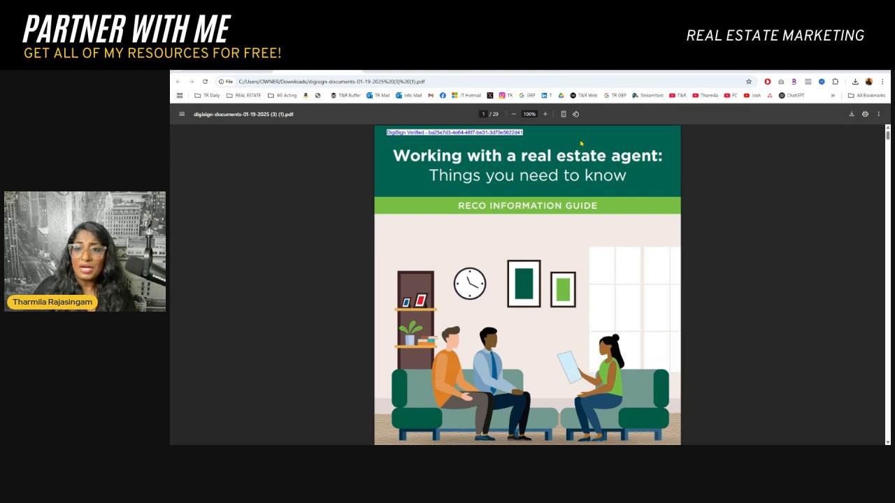
Open the print dialog for the RECO guide PDF and review the destination options and page preview
click(866, 114)
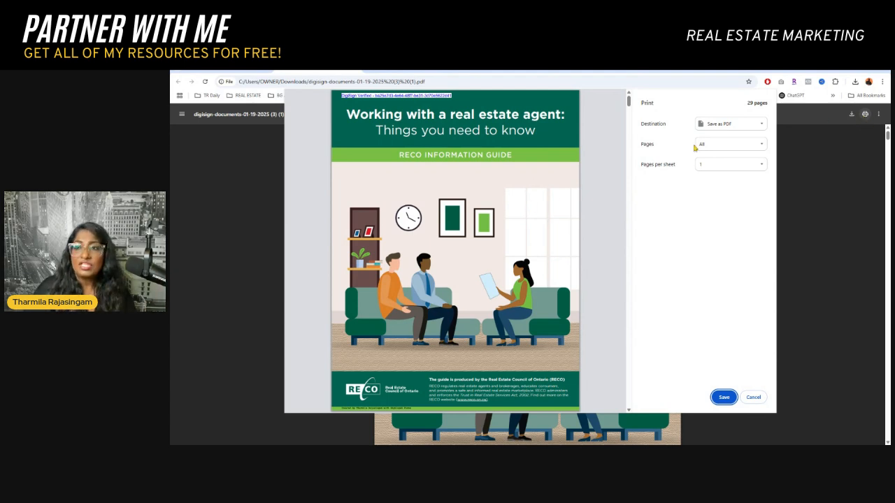
click(723, 124)
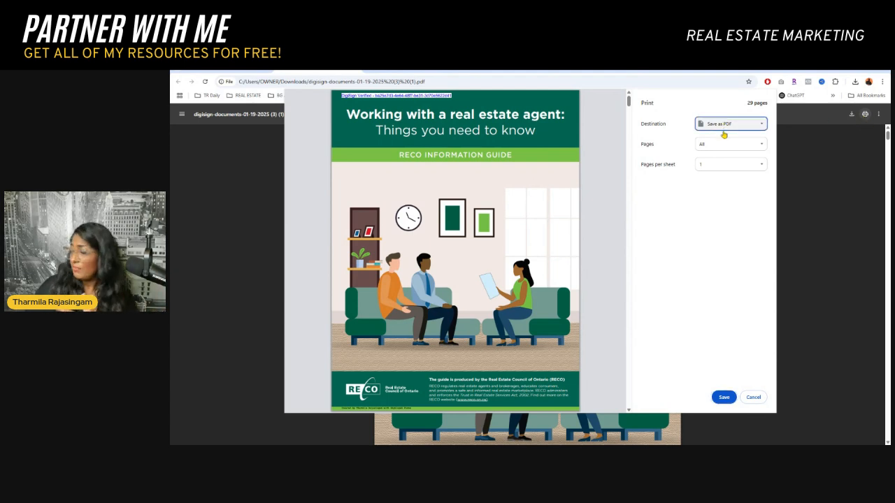
click(724, 140)
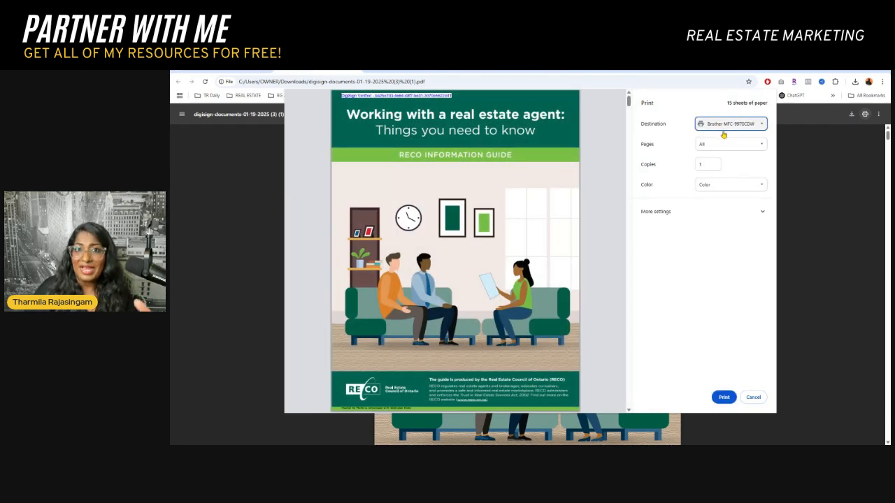
click(724, 146)
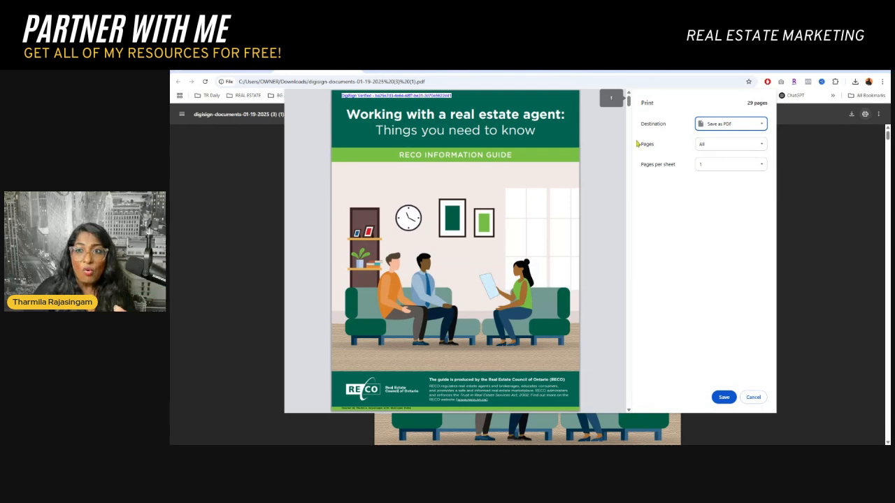
scroll(610, 106, down, 10)
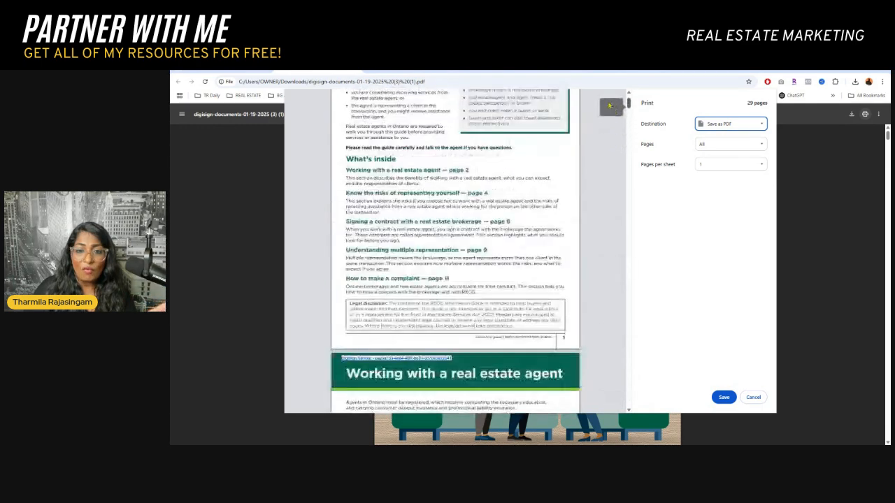
scroll(610, 107, up, 10)
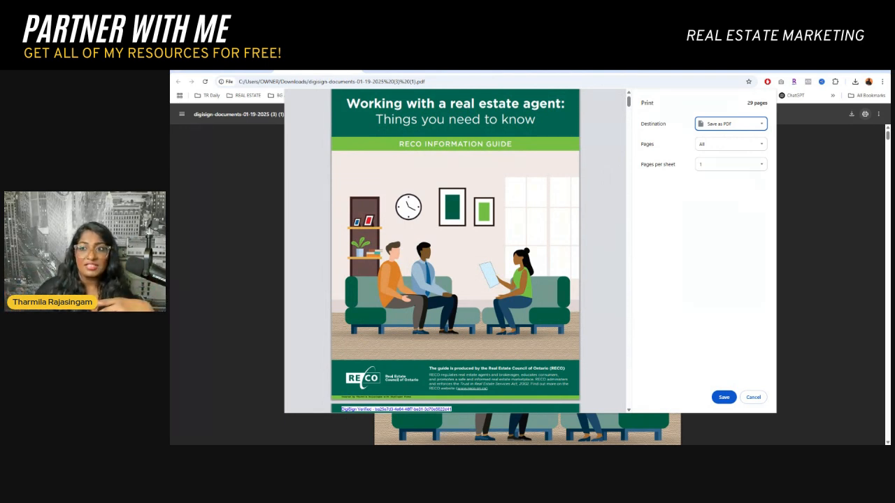
Set the pages to a custom range of 1-5
click(725, 164)
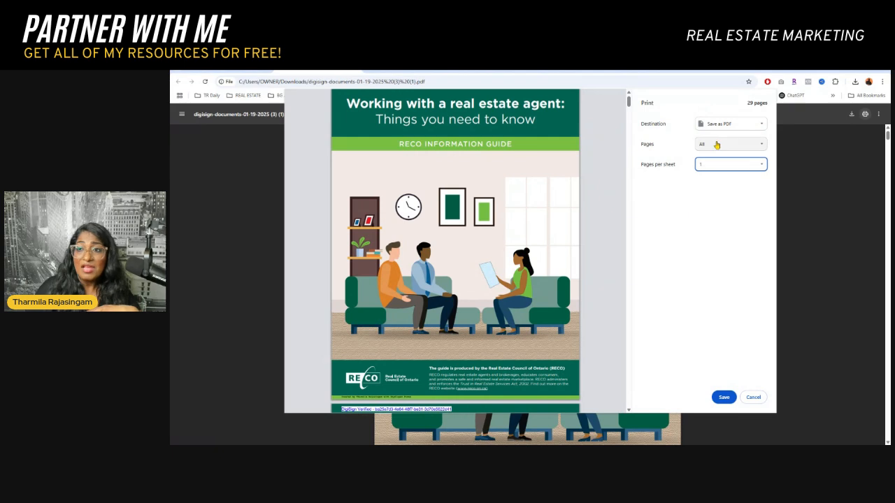
click(717, 144)
click(703, 156)
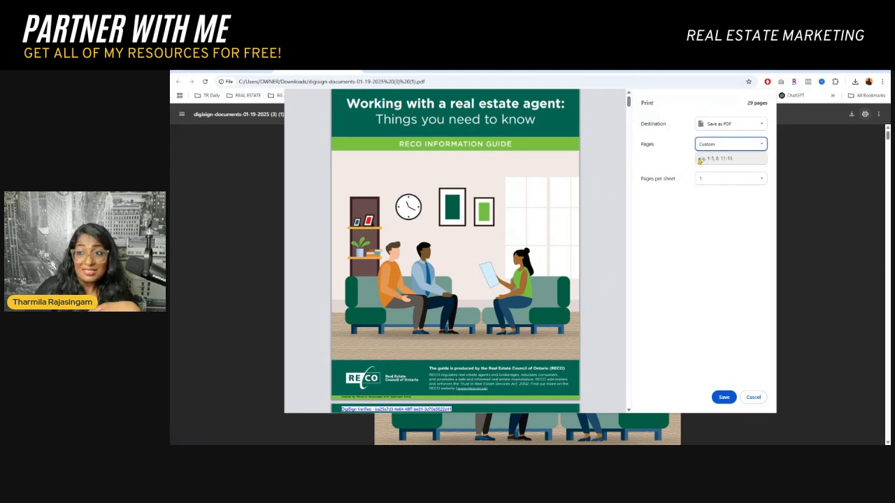
click(700, 160)
text(1-2)
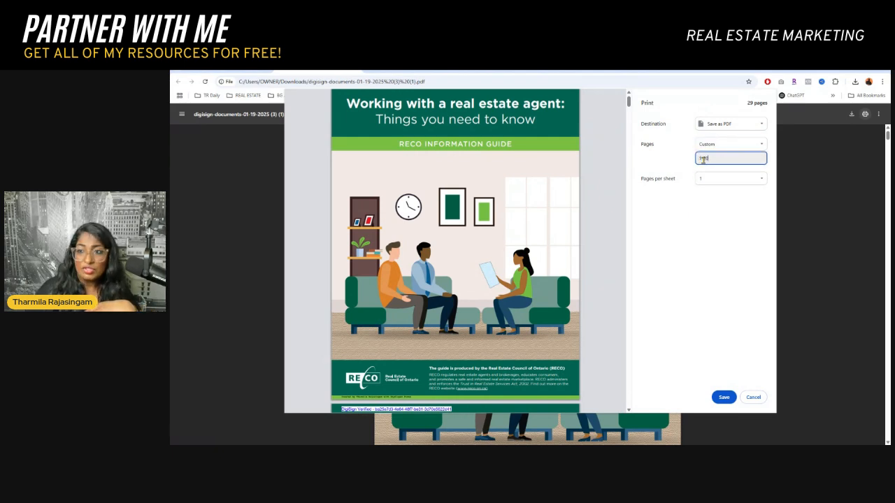
key(BackSpace)
key(BackSpace)
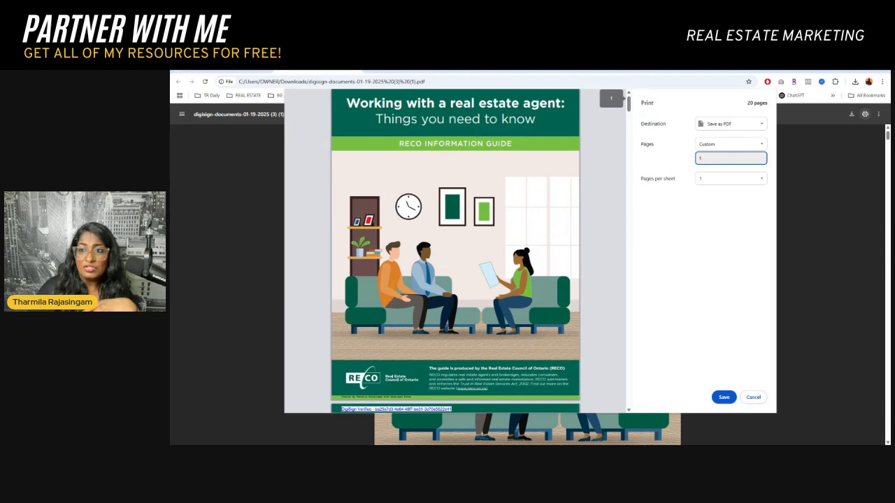
text(-5)
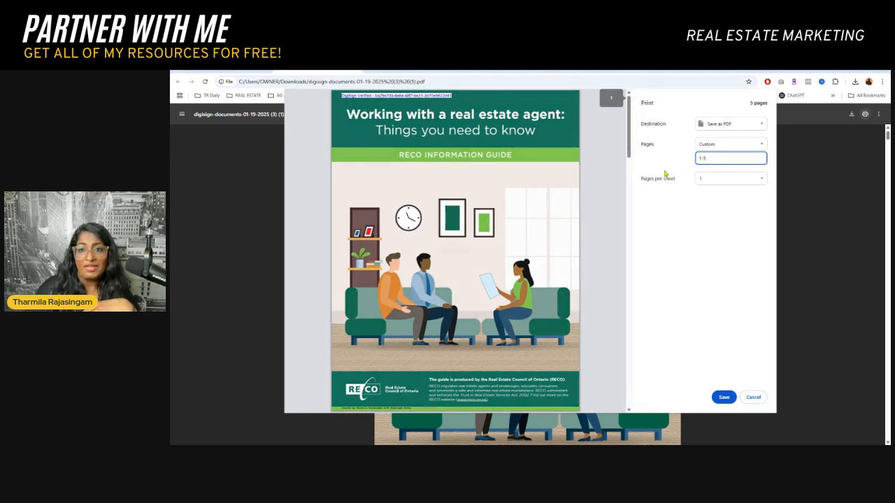
Save the selected pages as a PDF
scroll(612, 181, down, 5)
scroll(613, 180, up, 5)
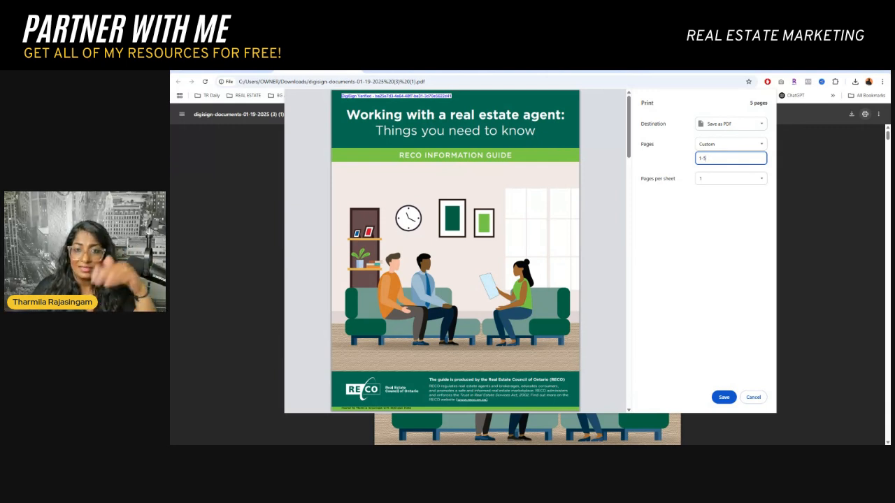
click(723, 397)
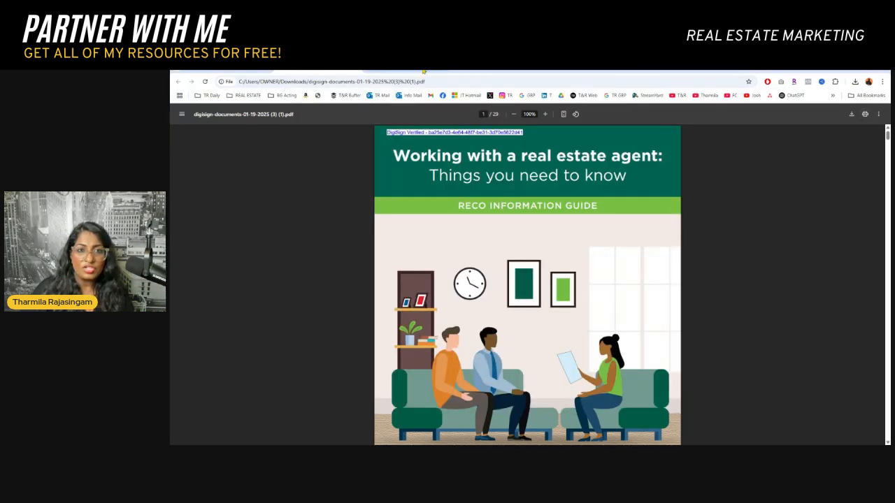
Switch to the SkySlope Forms tab and open the Buyer Agreement 04/02/25 10:50:27 AM file
click(423, 72)
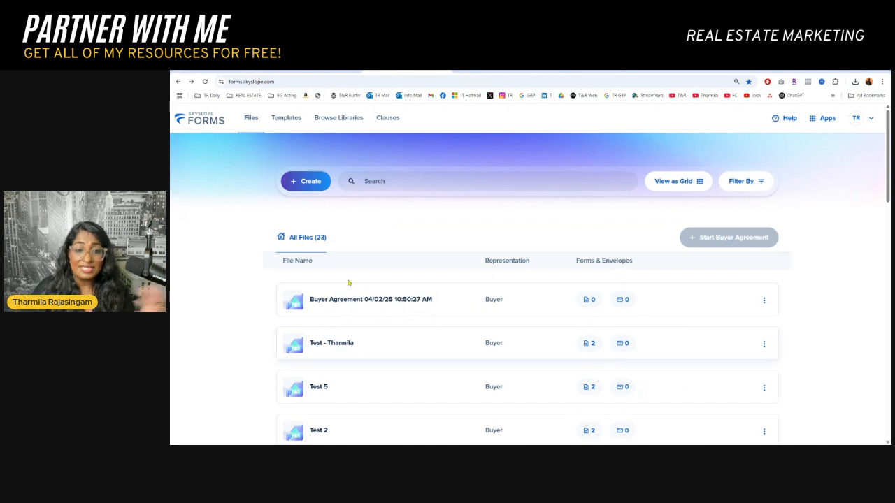
click(822, 118)
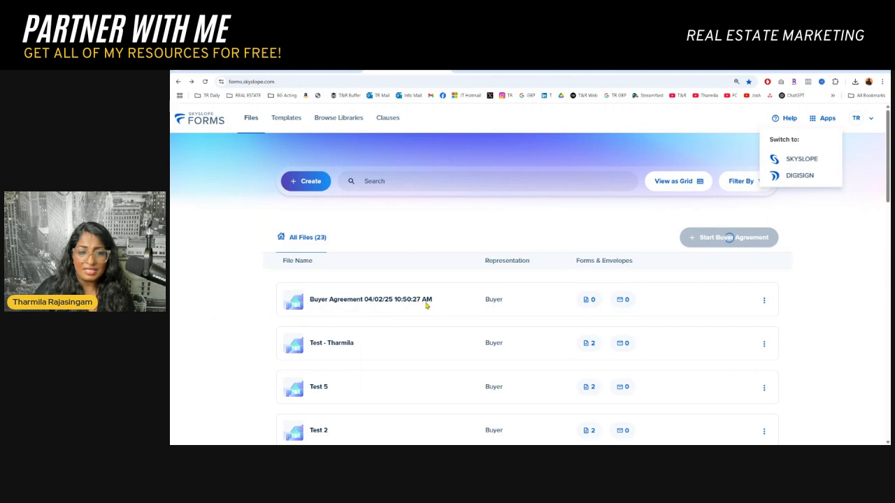
click(764, 303)
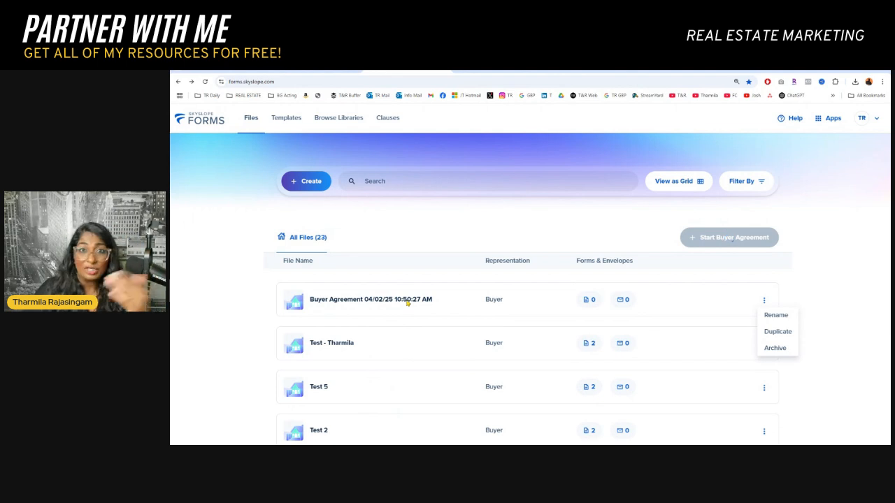
click(407, 305)
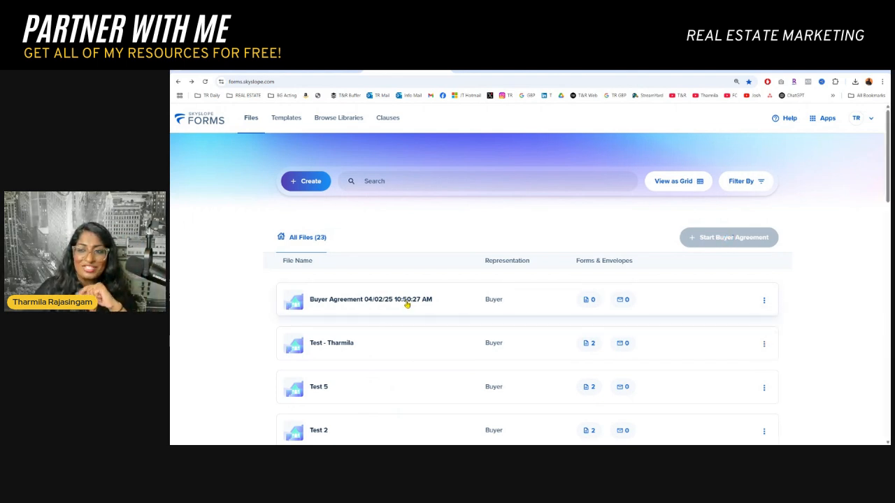
click(407, 304)
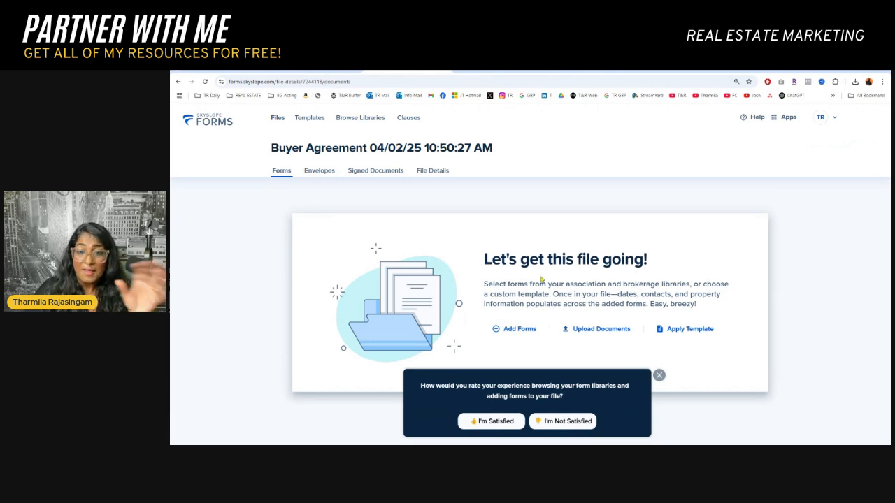
Preview the 100 Agreement of Purchase and Sale - OREA form in Add Forms and add it to the file
click(525, 330)
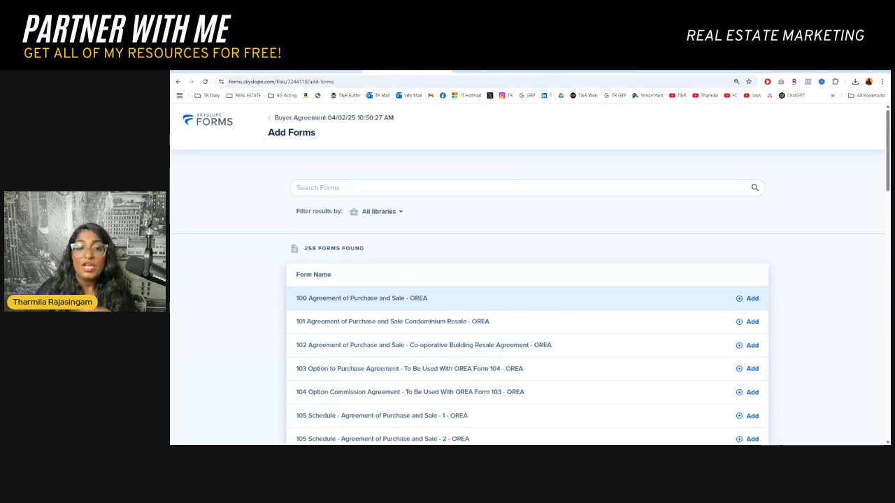
click(461, 299)
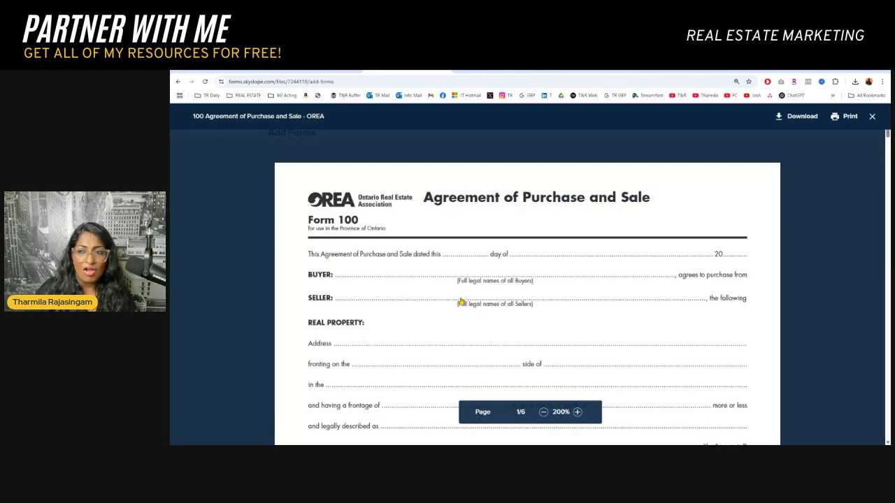
click(872, 117)
click(746, 299)
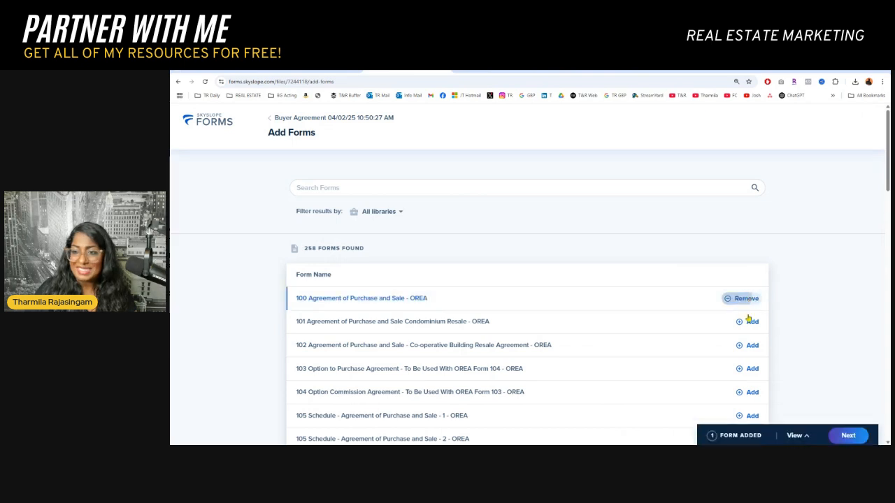
click(747, 346)
click(751, 322)
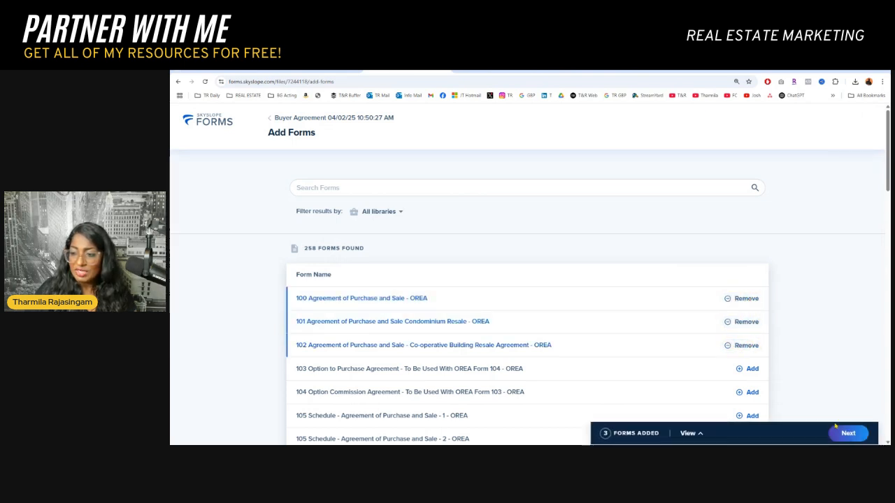
click(747, 346)
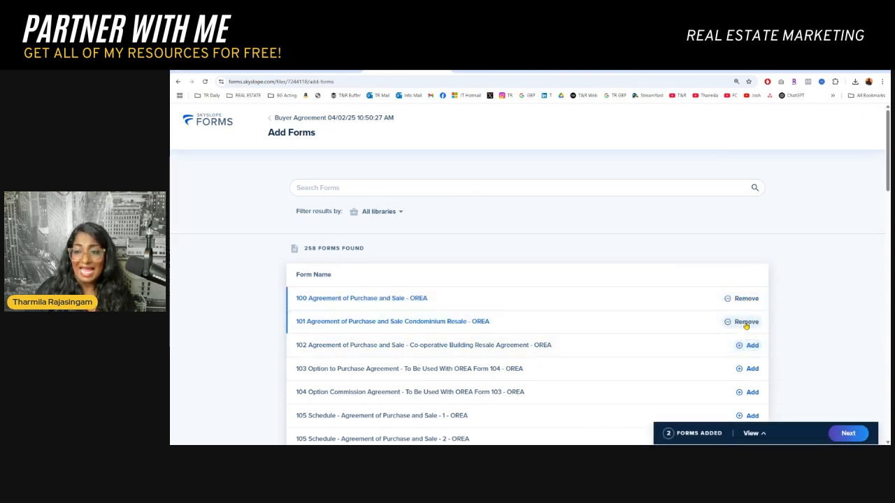
click(746, 322)
Finish adding forms, select the 100 Agreement form in the file and open it with Fill and Send
click(848, 435)
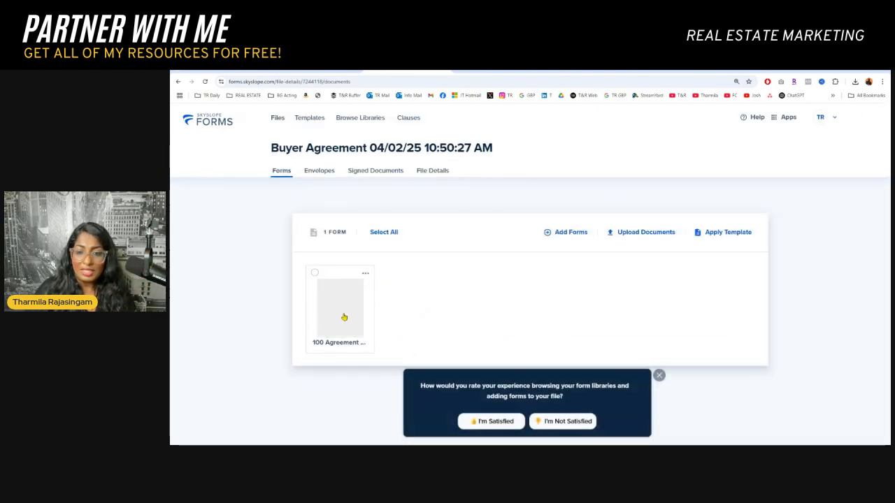
click(315, 273)
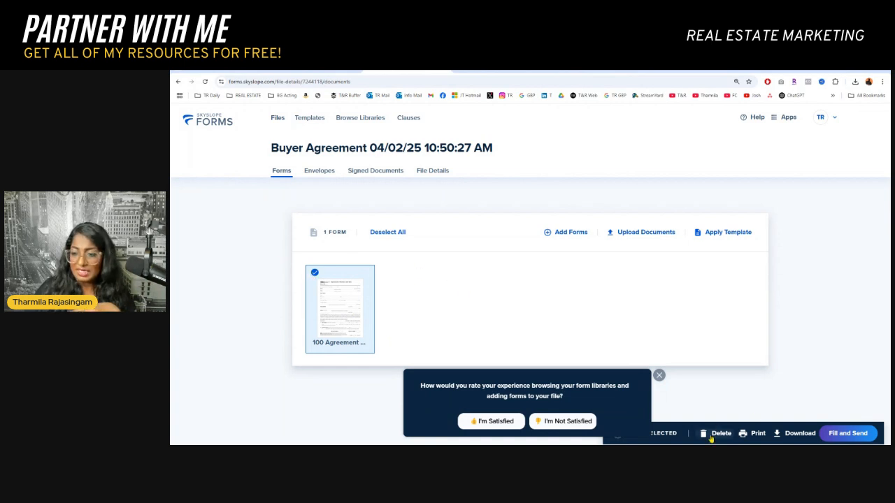
click(659, 375)
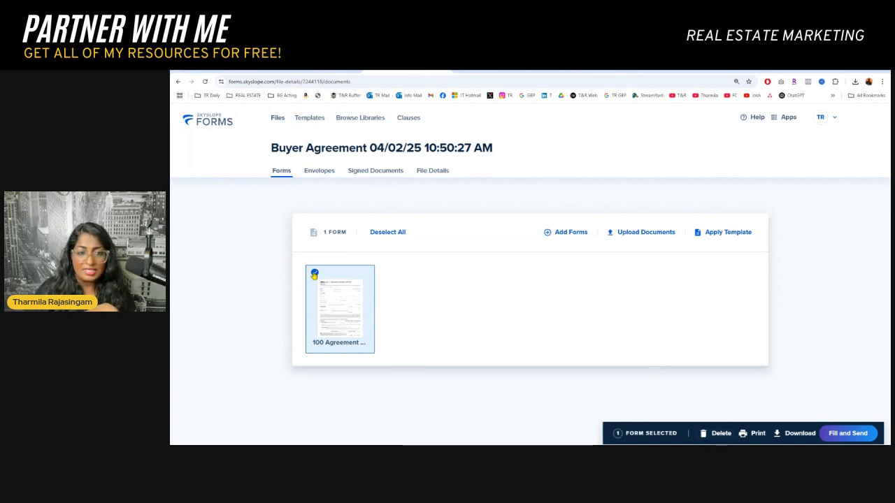
click(314, 274)
click(314, 274)
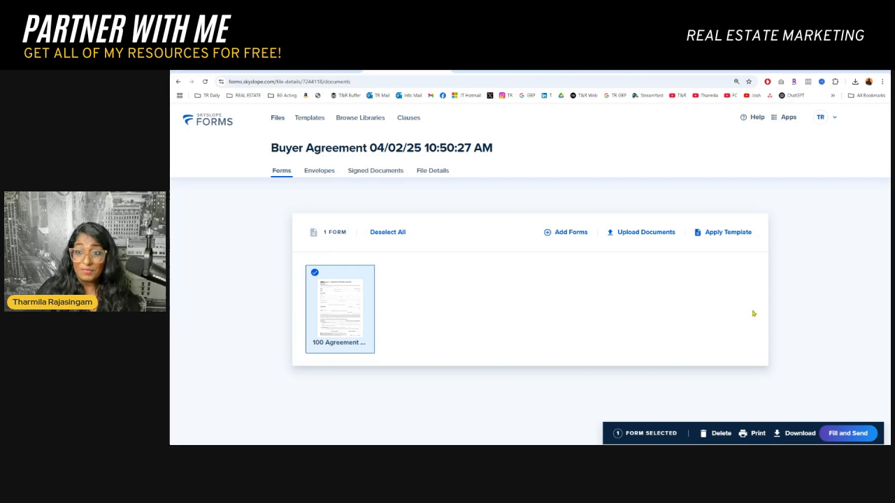
click(839, 434)
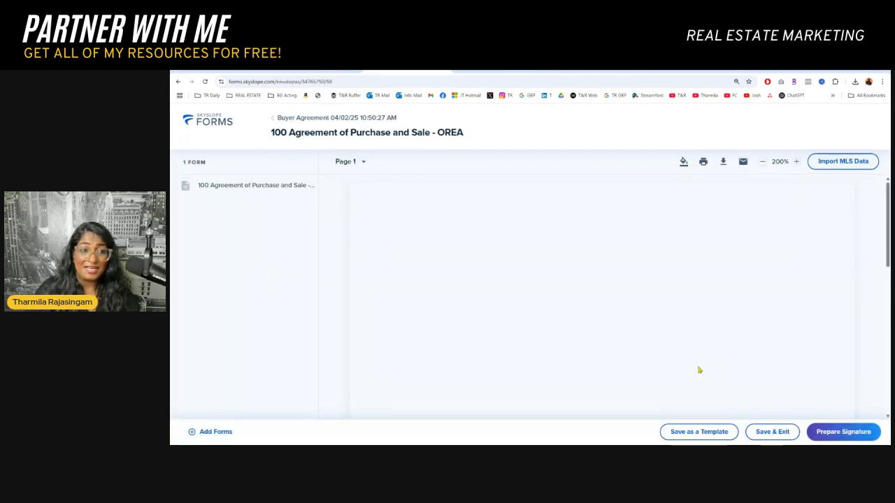
Fill in the agreement's dated field as 10 April 2025
scroll(613, 320, down, 5)
scroll(613, 319, up, 5)
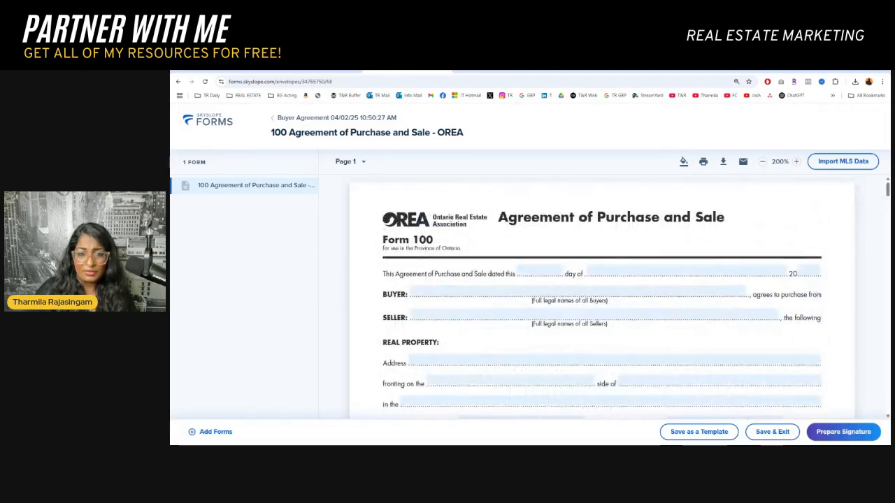
scroll(591, 328, down, 2)
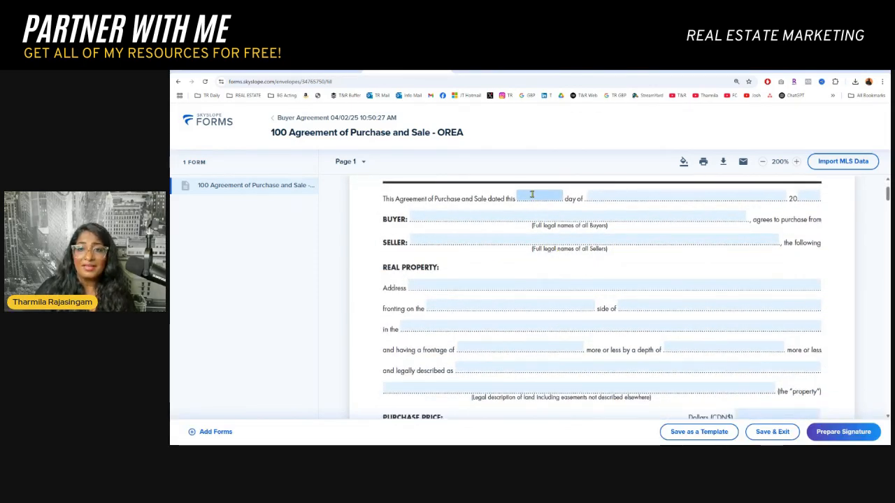
click(535, 198)
click(547, 279)
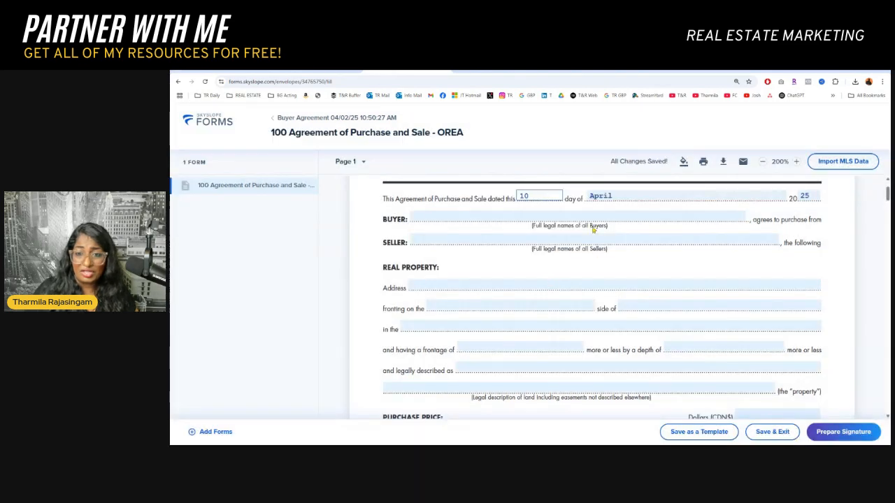
click(510, 215)
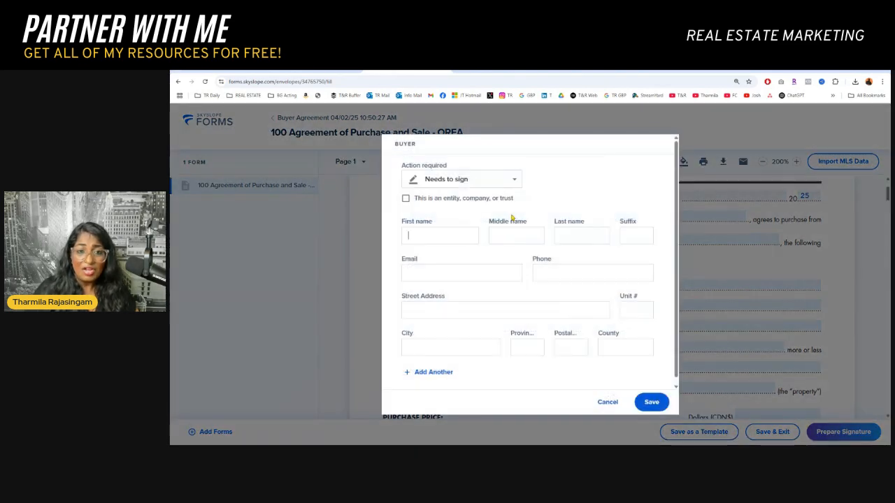
scroll(664, 228, up, 1)
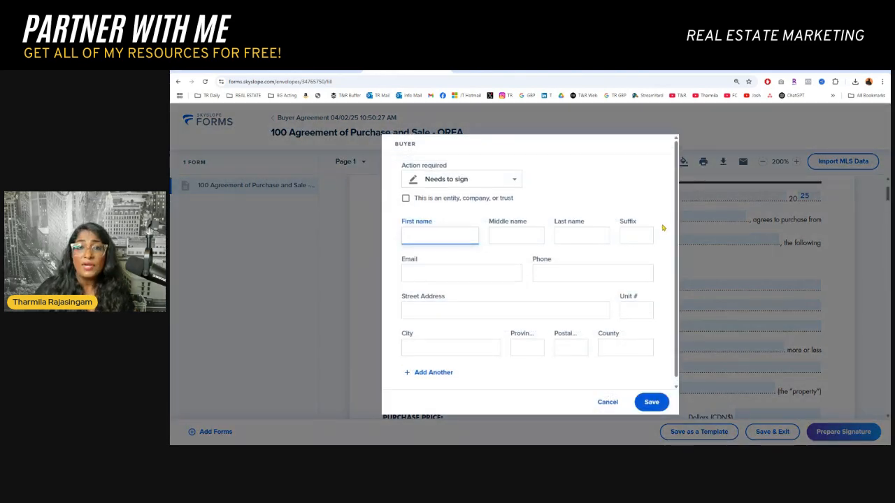
scroll(659, 245, down, 1)
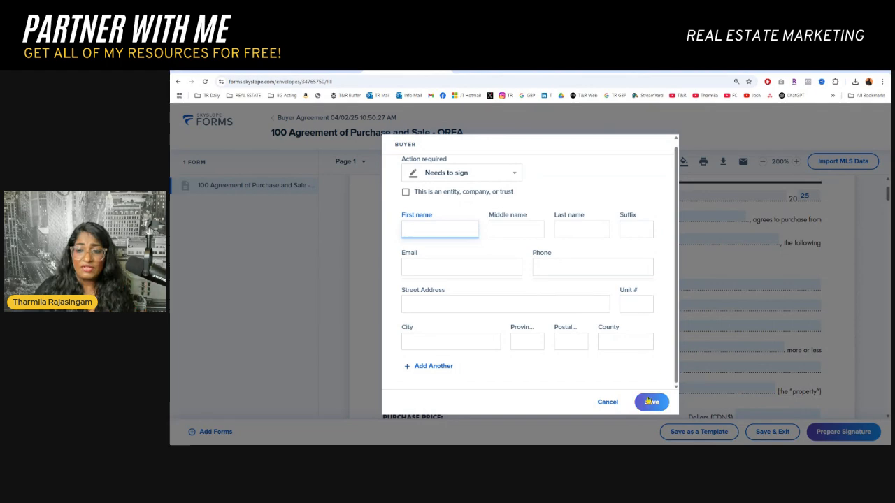
click(607, 404)
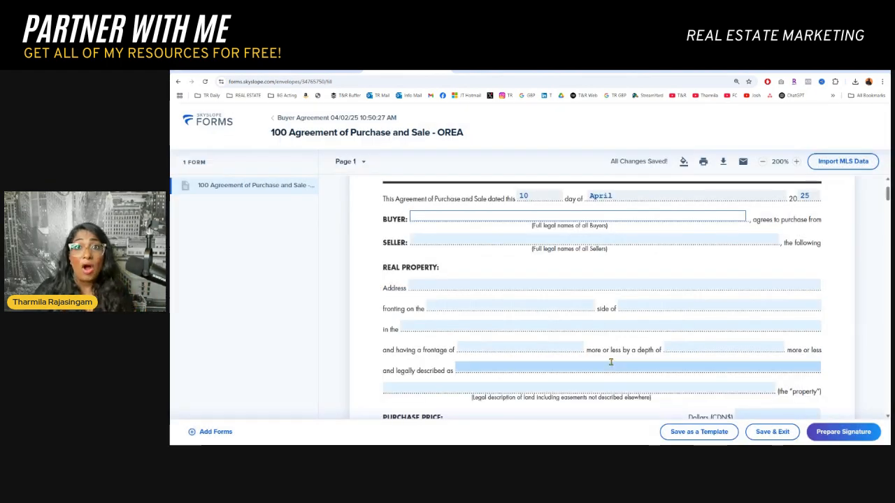
Try to prepare the agreement for signature, then close the Create an envelope dialog
scroll(610, 362, down, 3)
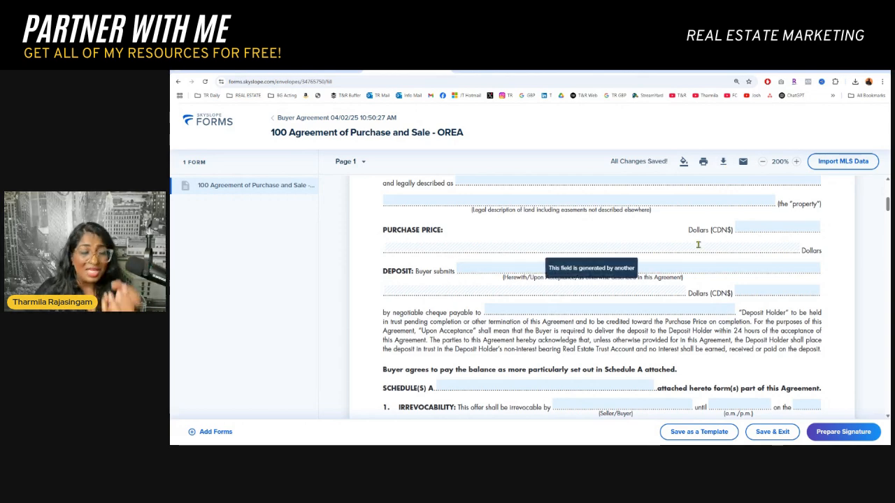
click(830, 433)
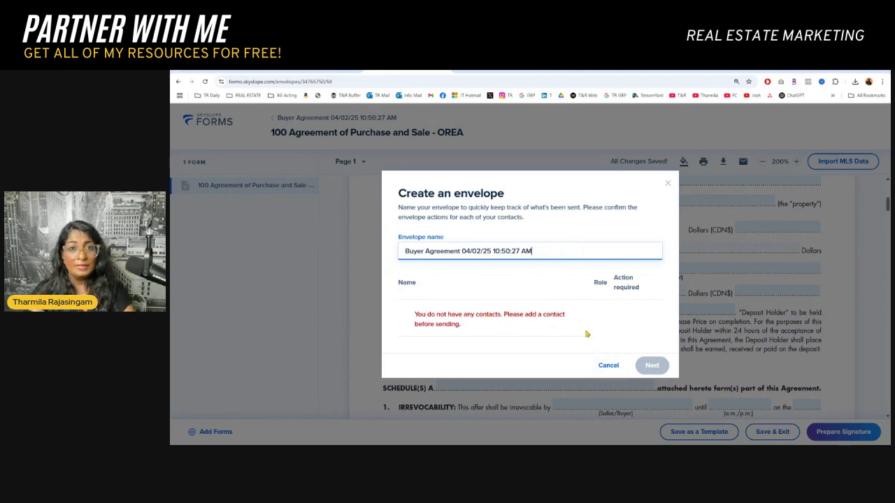
click(668, 184)
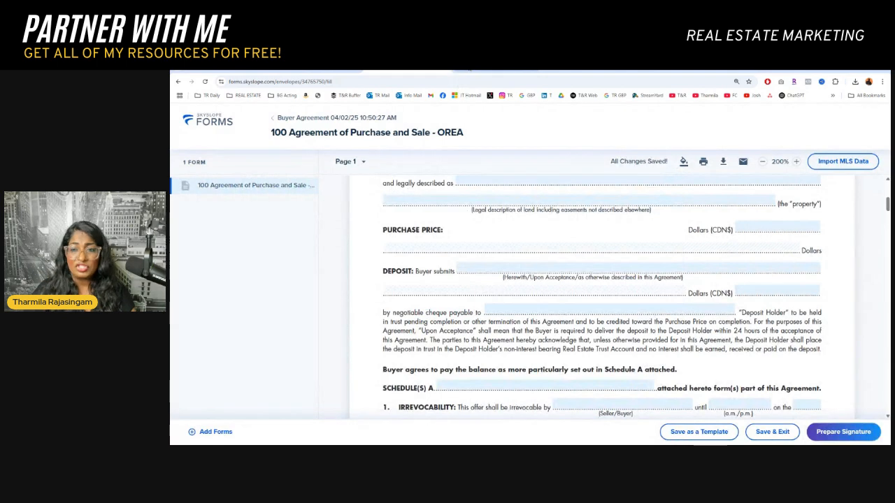
Switch between the SkySlope Forms and DigiSign tabs and view the Apps switcher options
click(483, 70)
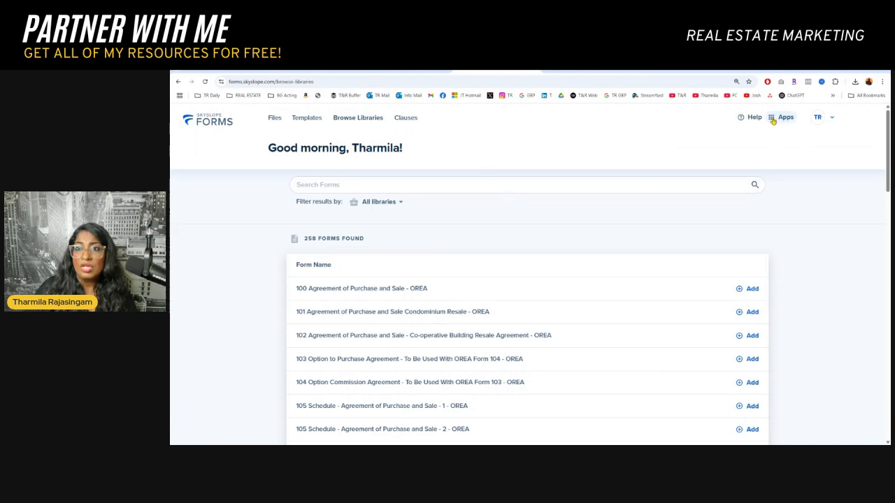
click(574, 71)
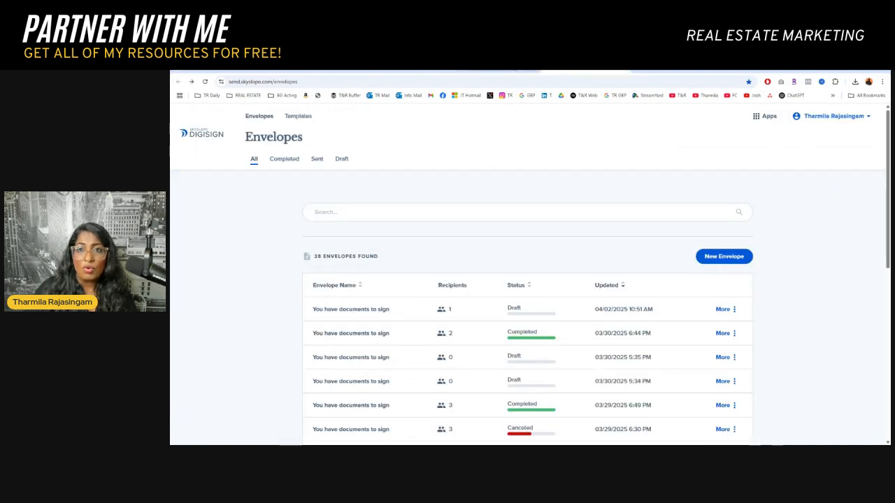
click(516, 69)
click(573, 71)
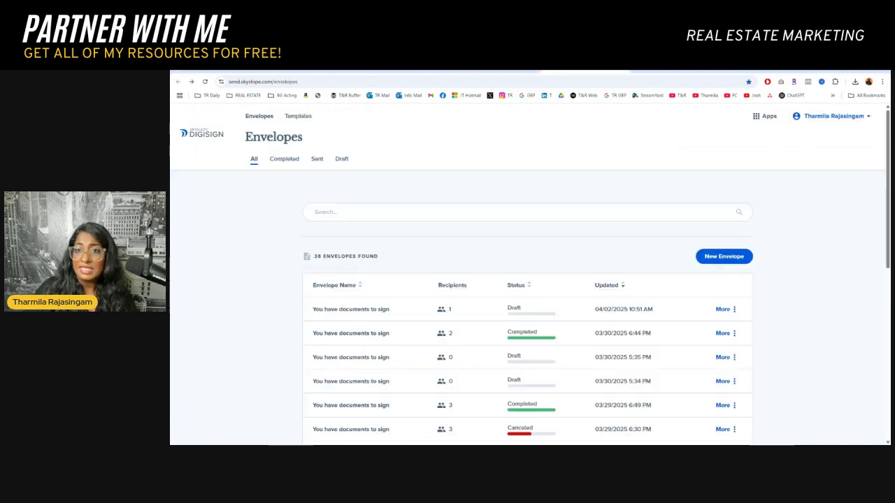
click(763, 119)
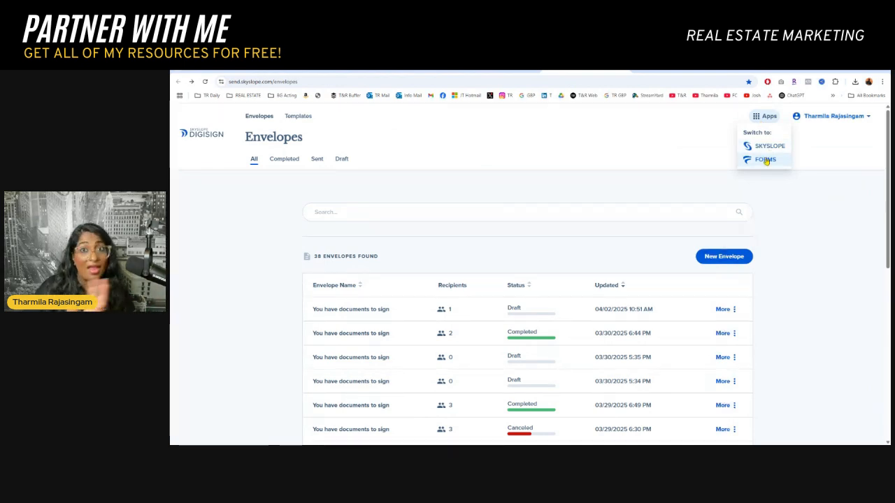
click(416, 189)
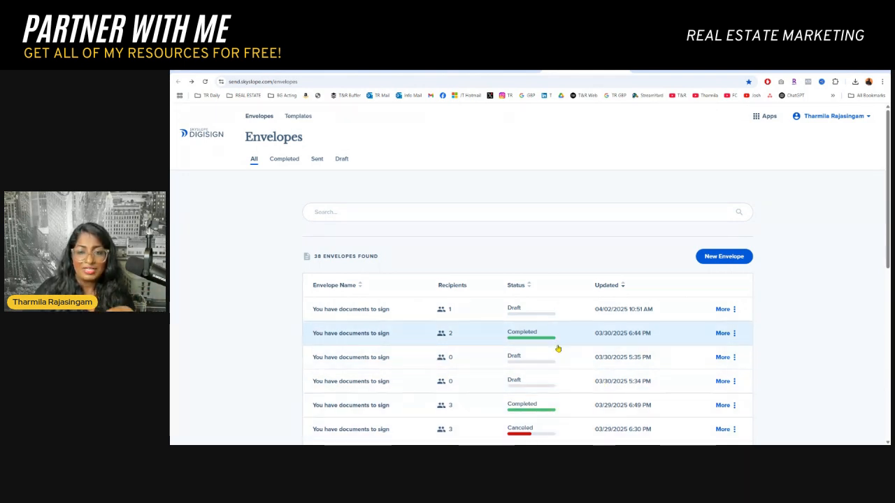
Start a new DigiSign envelope with the 100_Agreement_of_Purchase_and_Sale_-_OREA.pdf document and continue to recipients
click(724, 256)
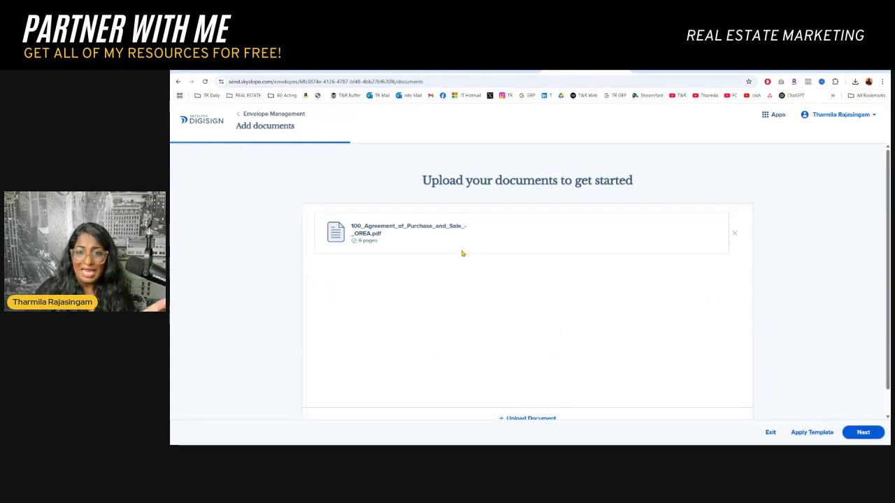
scroll(825, 382, down, 1)
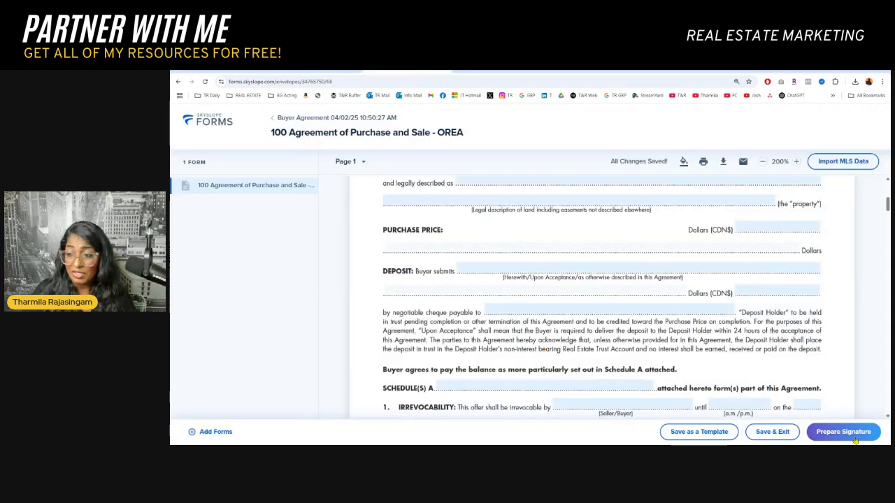
click(580, 70)
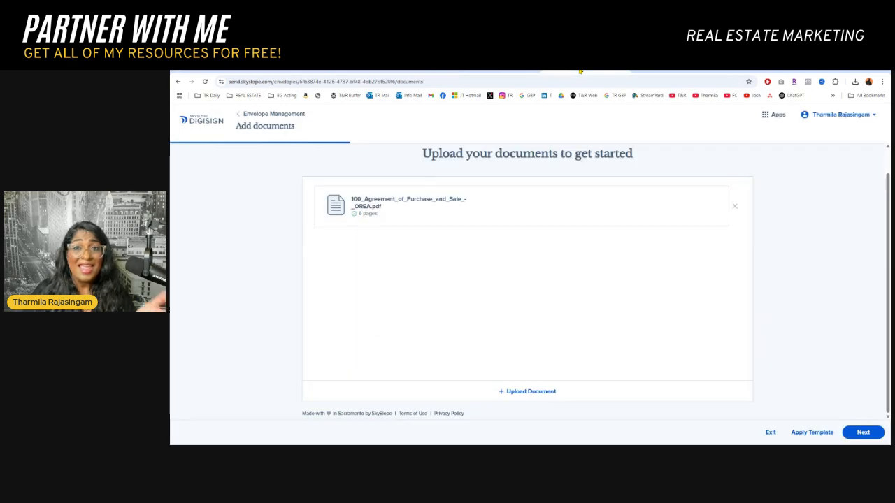
click(434, 71)
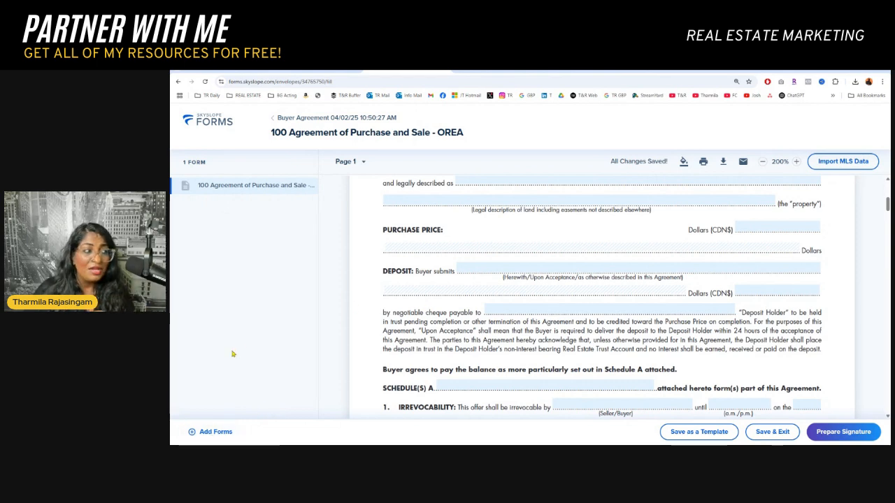
click(564, 71)
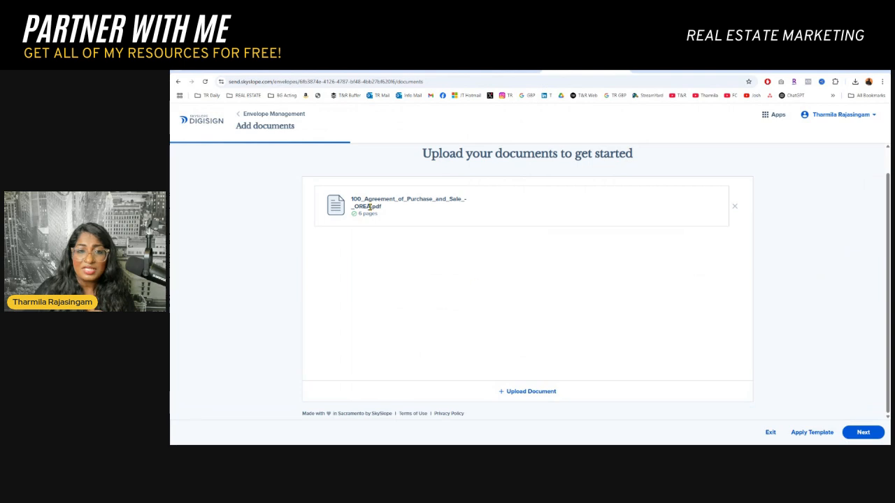
click(864, 432)
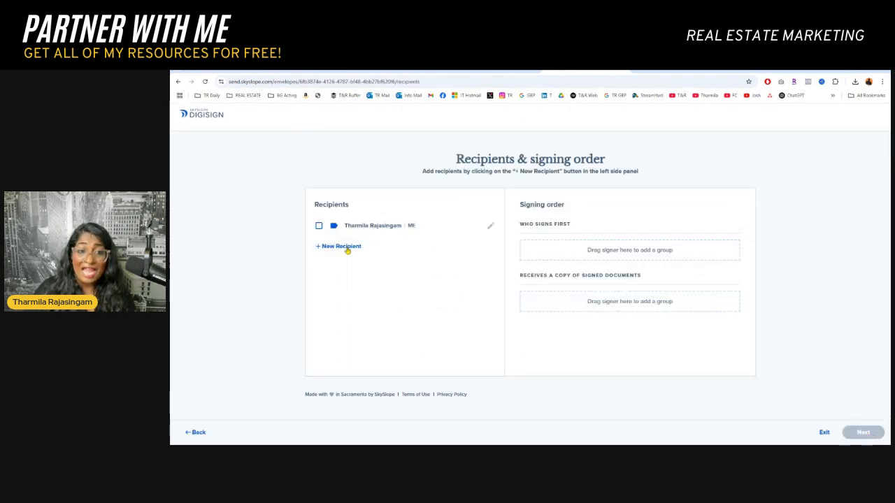
click(345, 248)
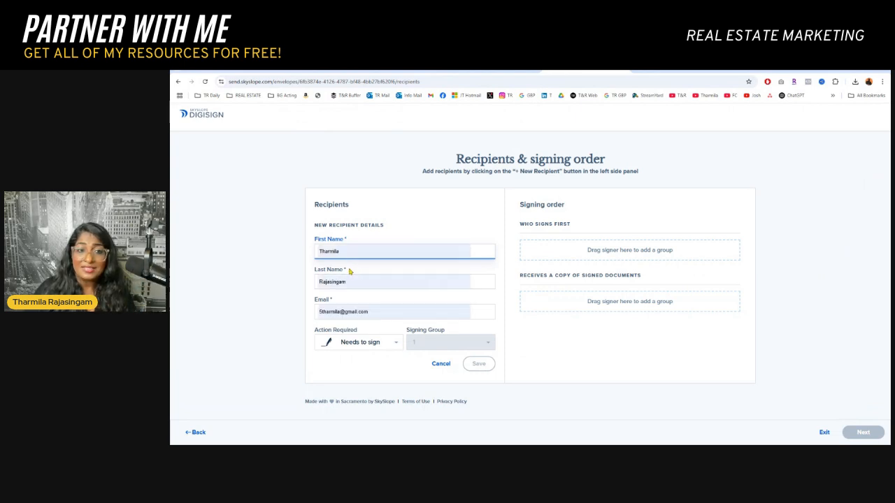
click(518, 345)
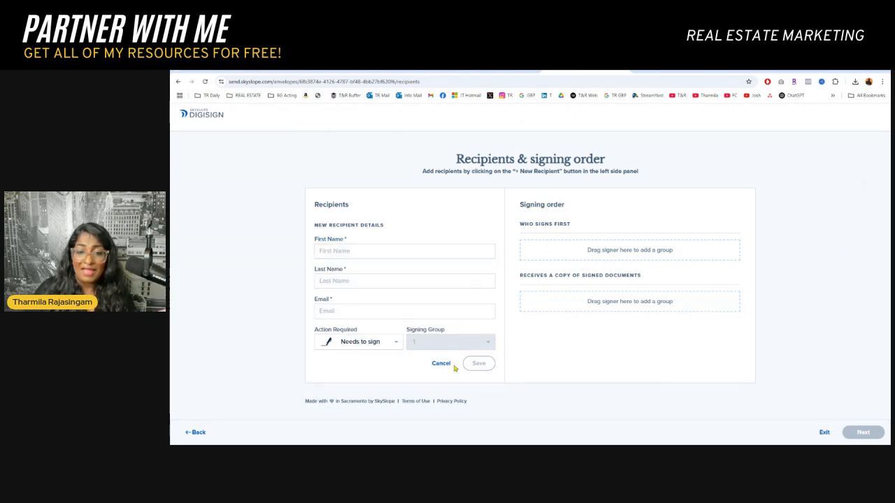
click(442, 364)
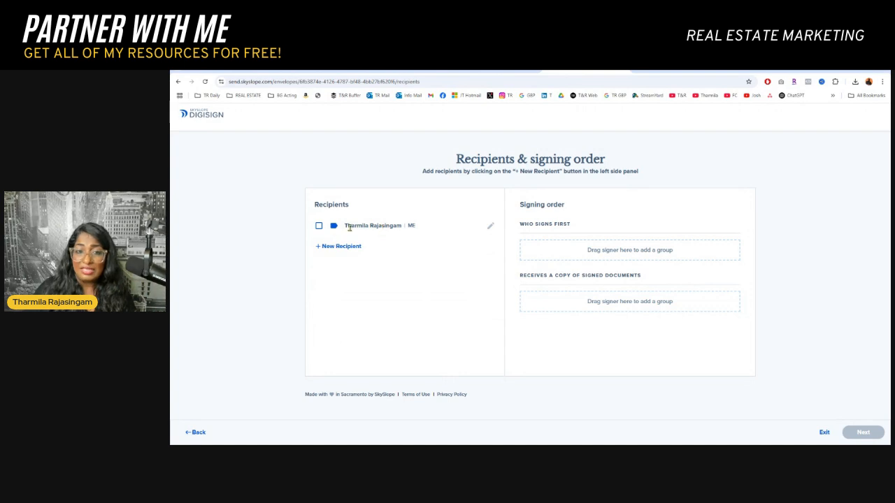
Select the existing recipient as the first signer and continue to the field placement editor
click(319, 227)
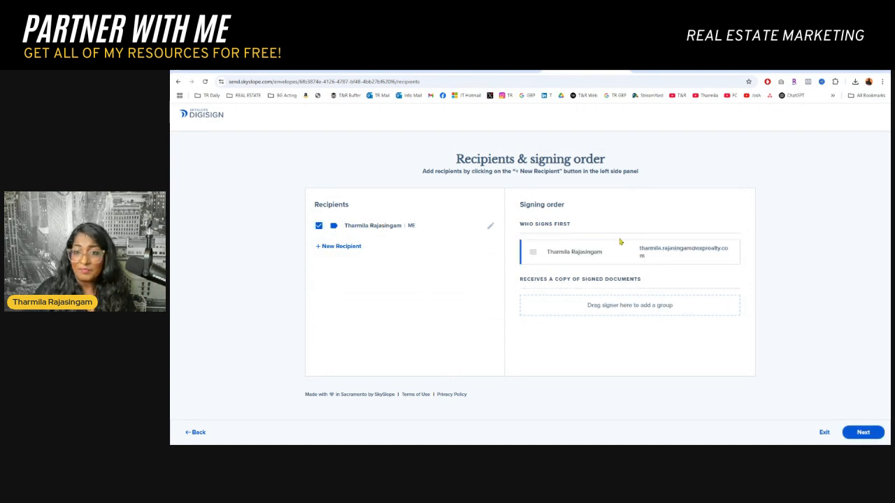
drag(572, 253, 573, 254)
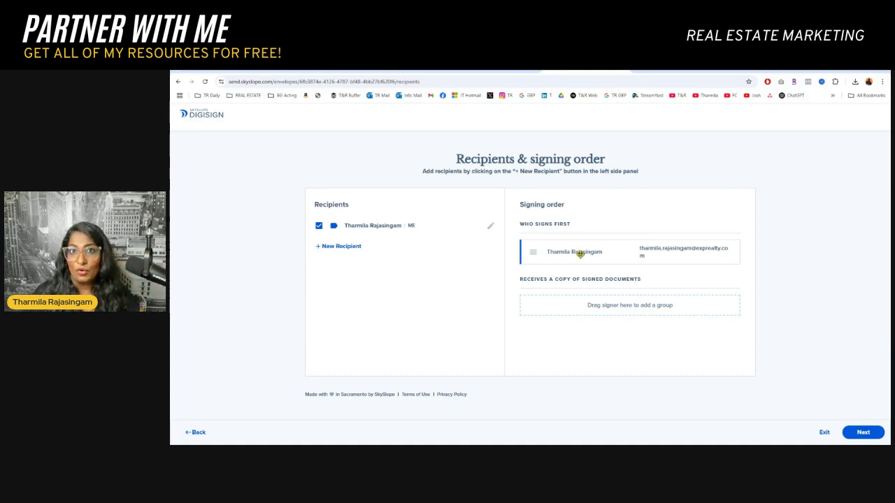
click(874, 436)
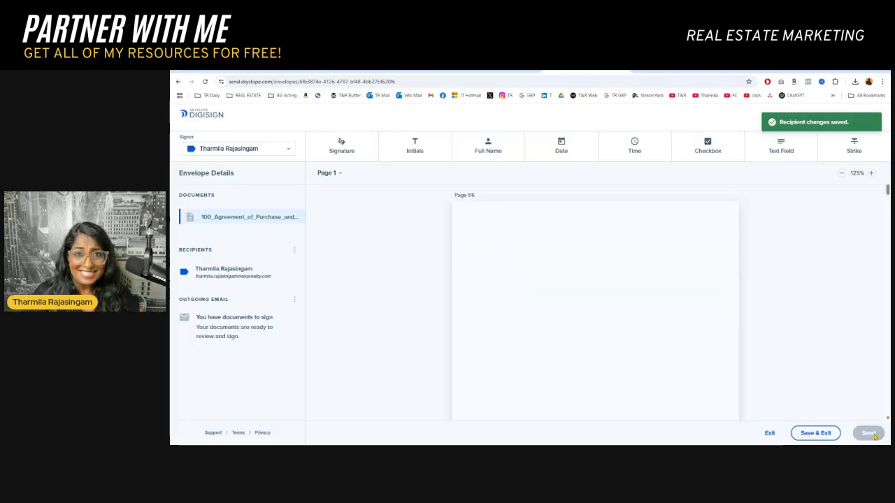
Place an Initials field on the Initials of Buyer(s) spot at the bottom of page 1
scroll(529, 321, down, 8)
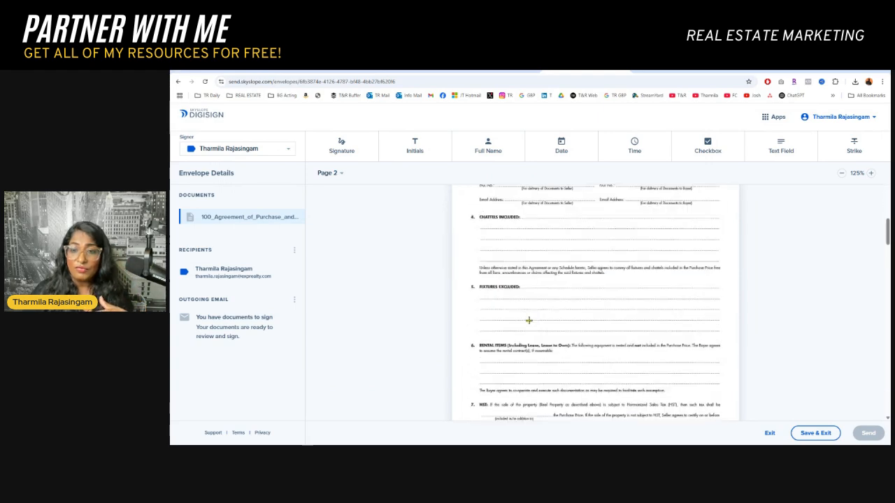
scroll(528, 320, up, 10)
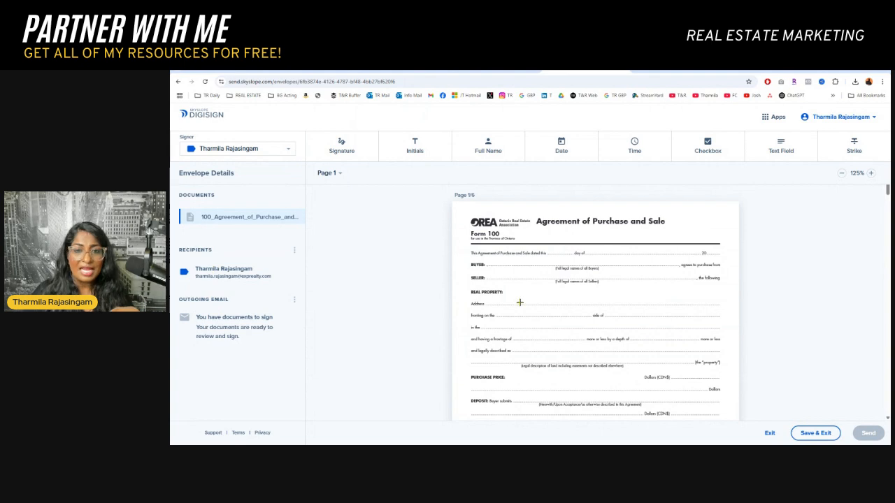
scroll(568, 302, down, 3)
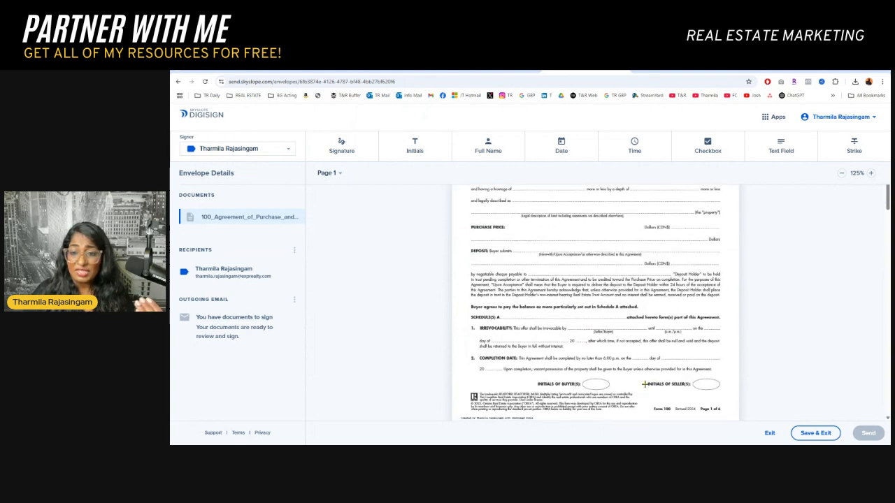
click(414, 147)
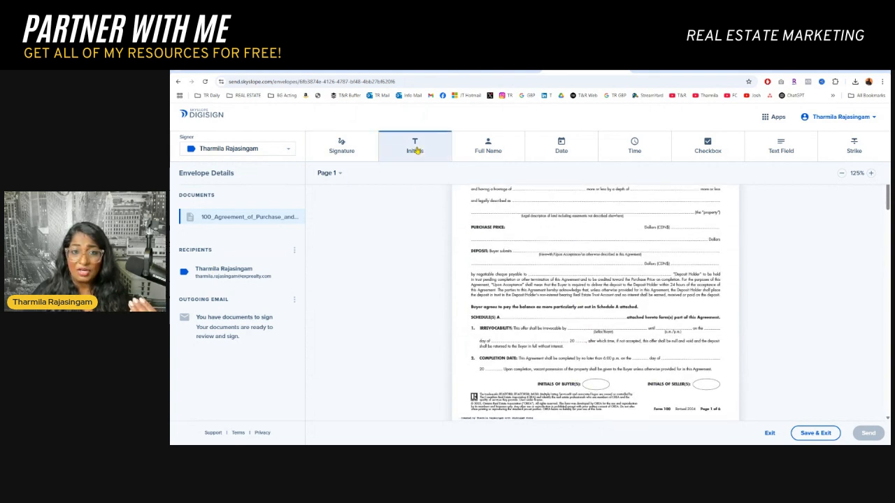
click(593, 385)
drag(596, 381, 590, 384)
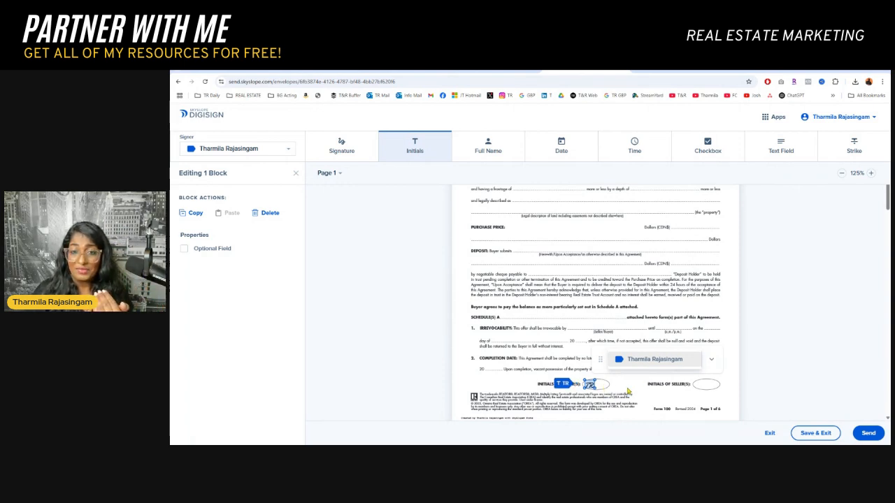
Place a Signature field on the first buyer line in section 29 on page 5, with a Date field beside it
scroll(609, 347, down, 10)
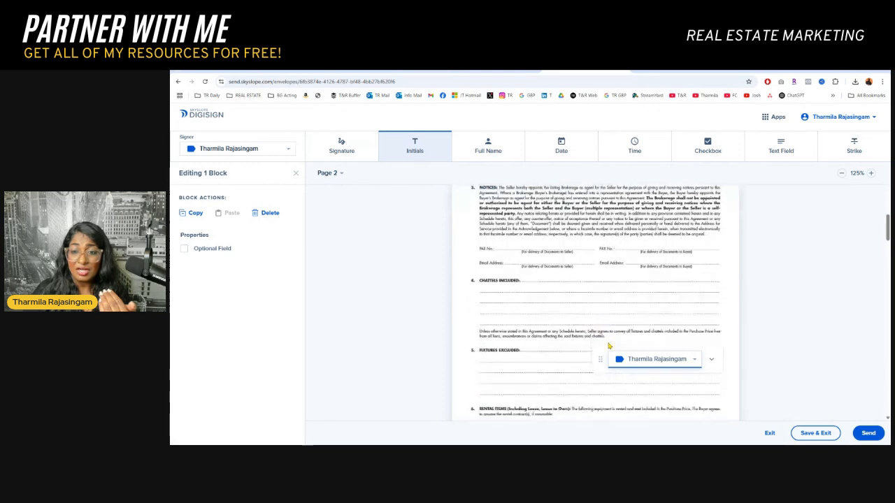
scroll(609, 346, down, 20)
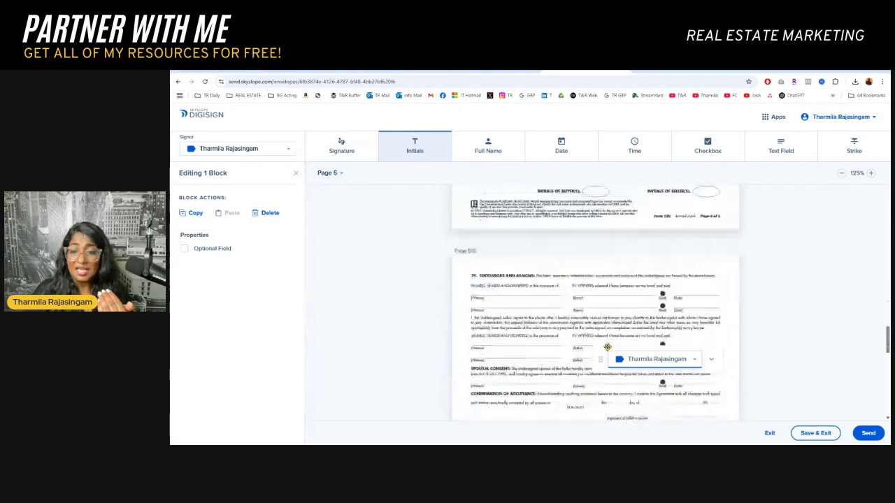
scroll(474, 297, up, 2)
scroll(497, 285, down, 1)
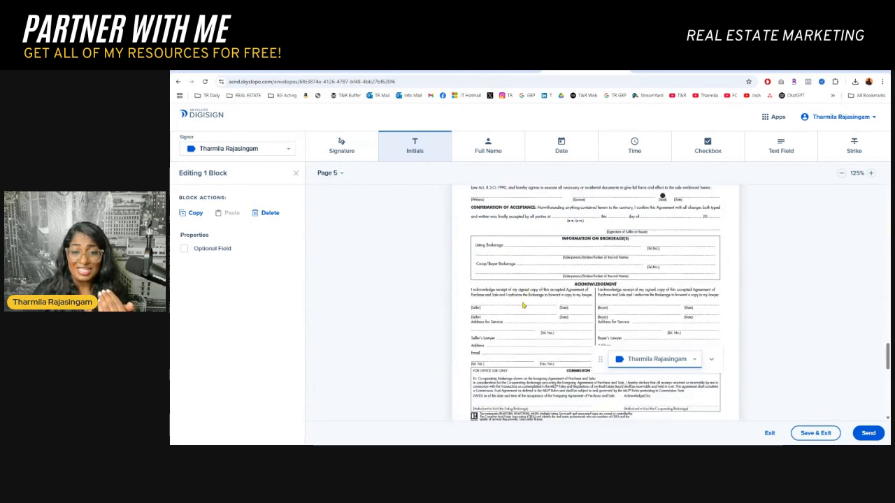
scroll(496, 284, up, 3)
click(343, 147)
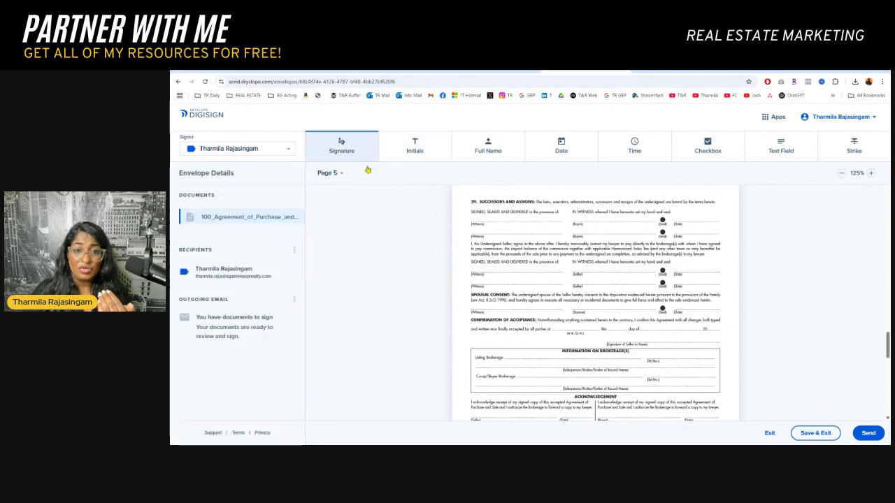
click(583, 219)
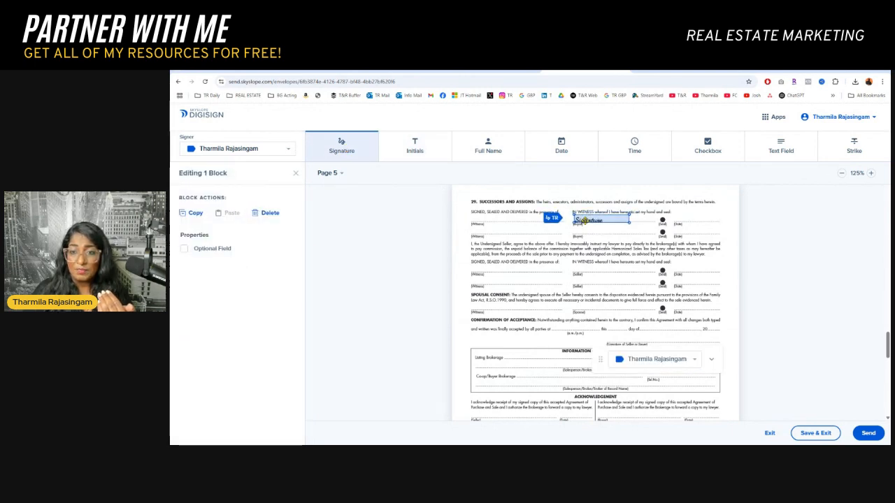
click(562, 146)
click(679, 221)
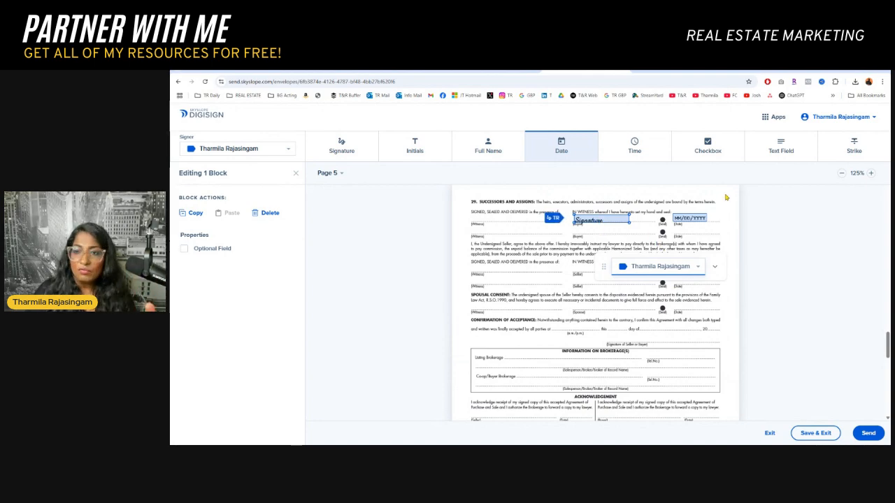
Scroll back through the agreement pages to review the placed fields
scroll(591, 267, up, 8)
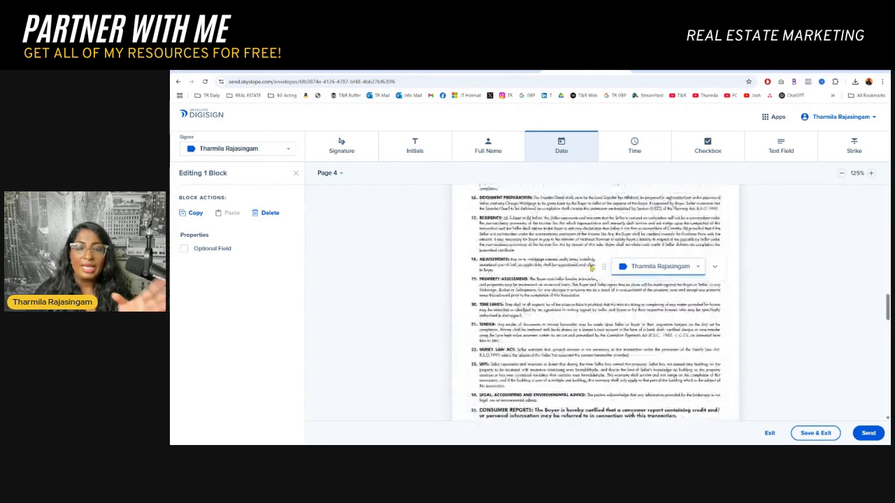
scroll(591, 267, up, 10)
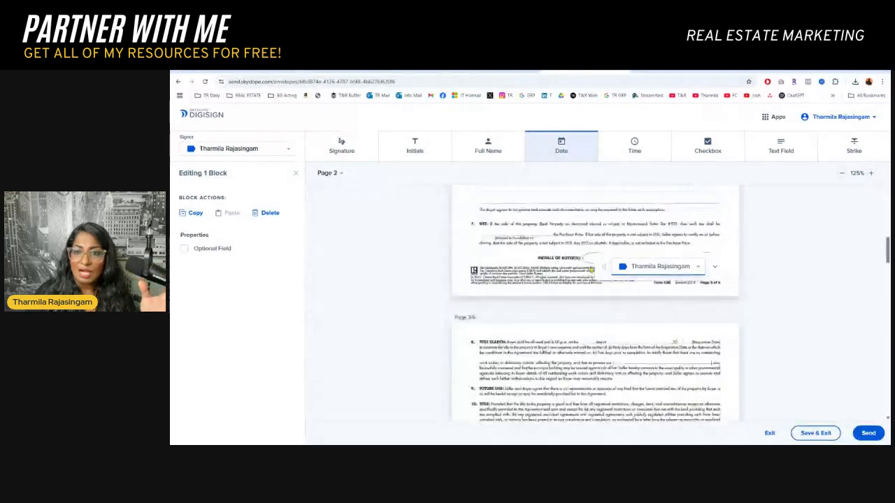
scroll(591, 270, up, 8)
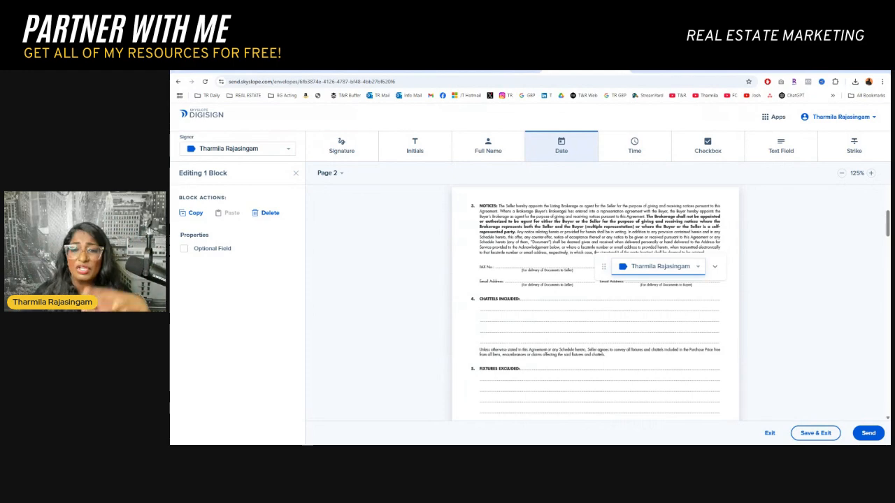
scroll(578, 270, down, 1)
scroll(584, 267, up, 1)
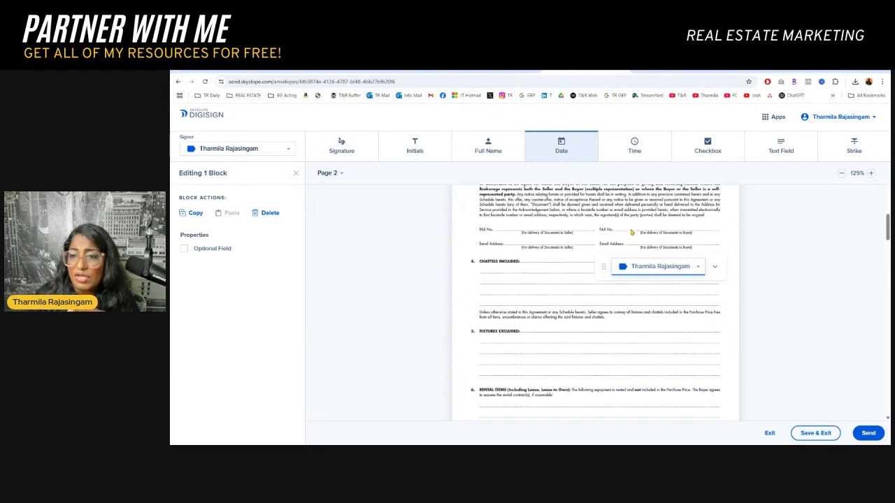
Add a read-only text field on the buyer's FAX No. line on page 2, enter the fax number, and nudge it into place
click(776, 147)
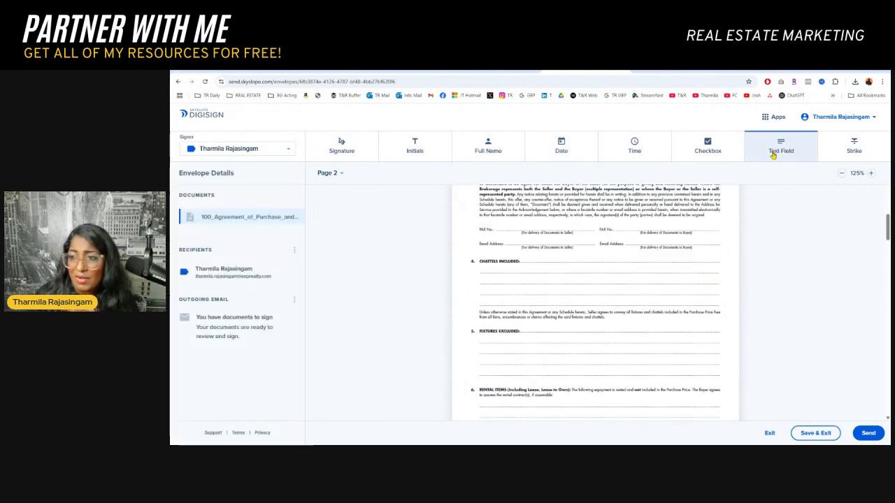
click(625, 224)
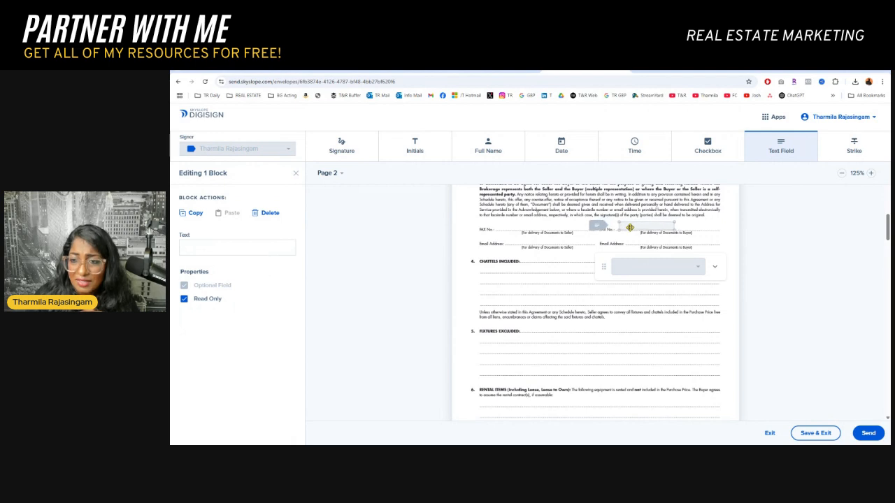
click(227, 246)
text(14)
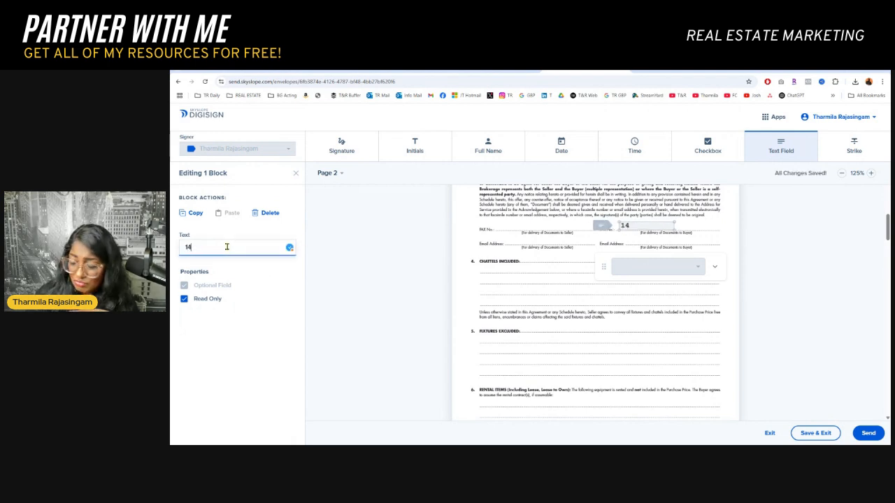
text(23-456-)
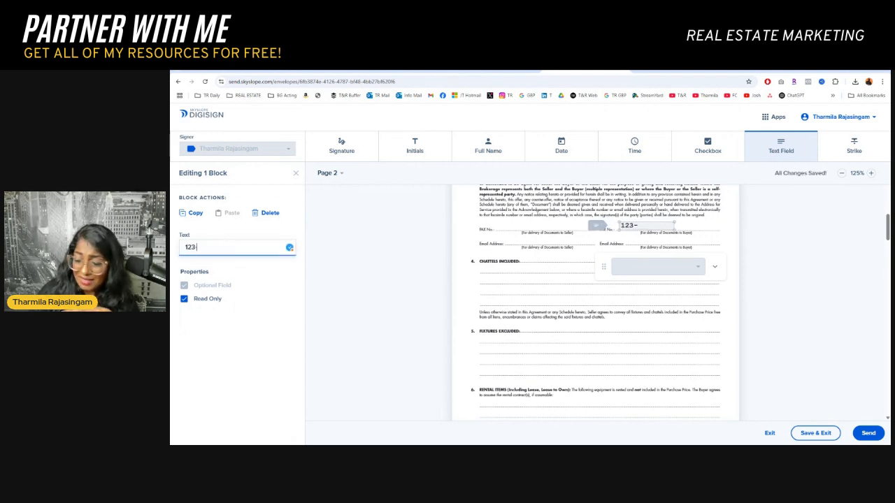
text(7895)
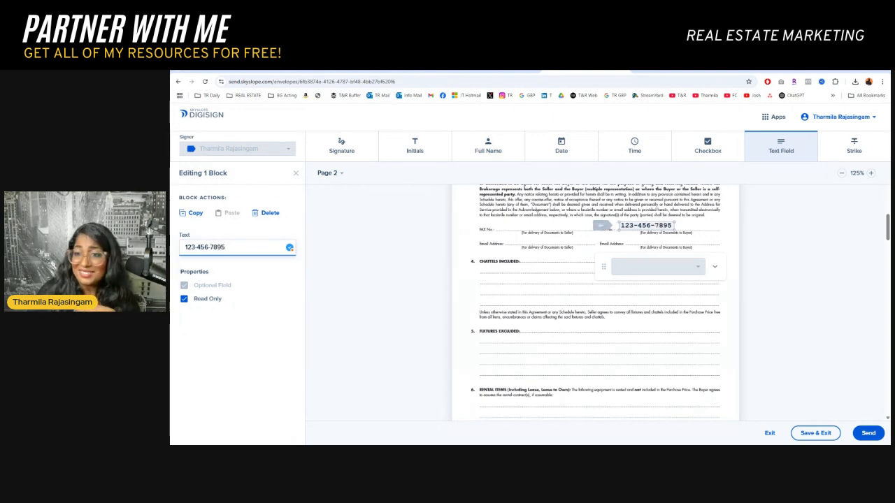
click(697, 269)
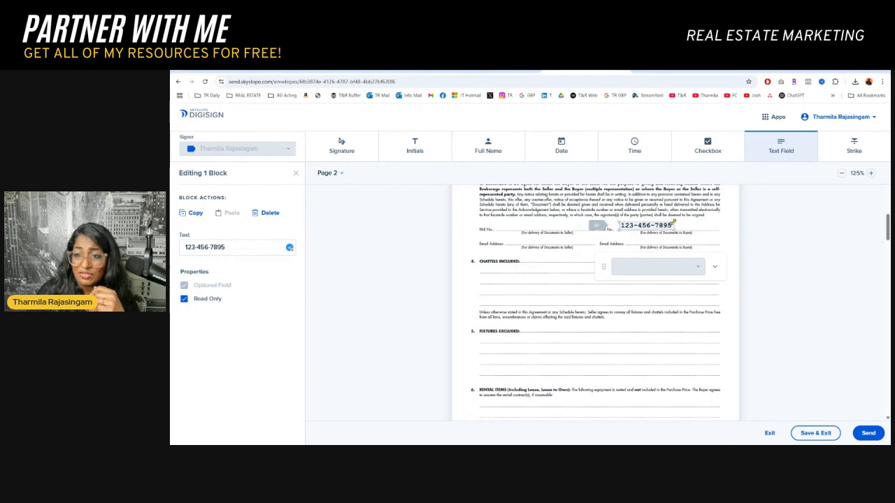
drag(674, 223, 670, 228)
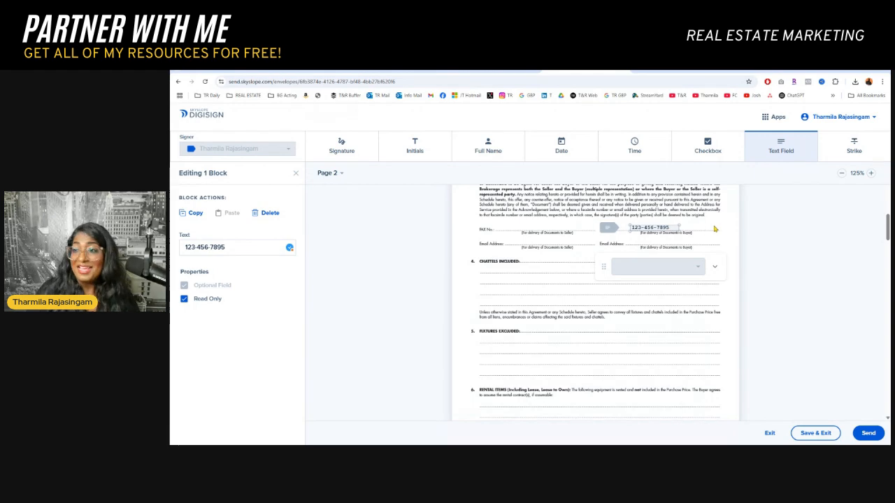
Strike through the "Buyer agrees to pay the balance as follows" line on page 6 in red
scroll(705, 247, down, 5)
scroll(705, 247, down, 10)
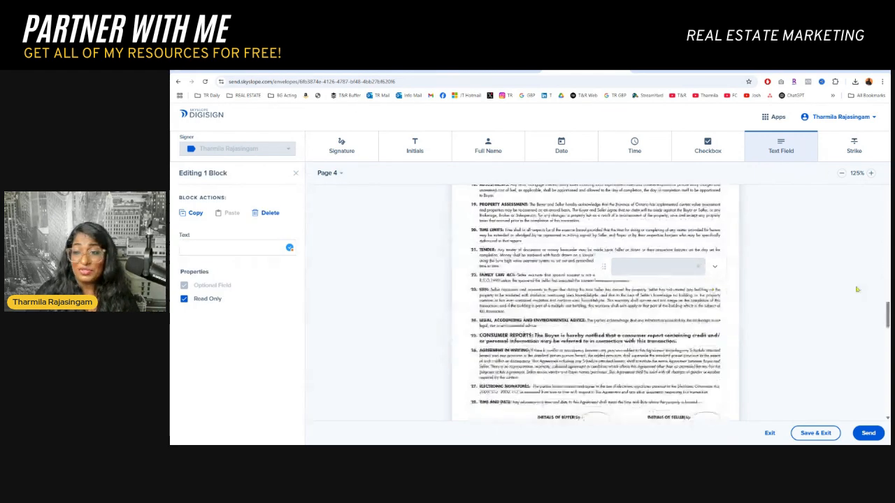
drag(888, 314, 888, 394)
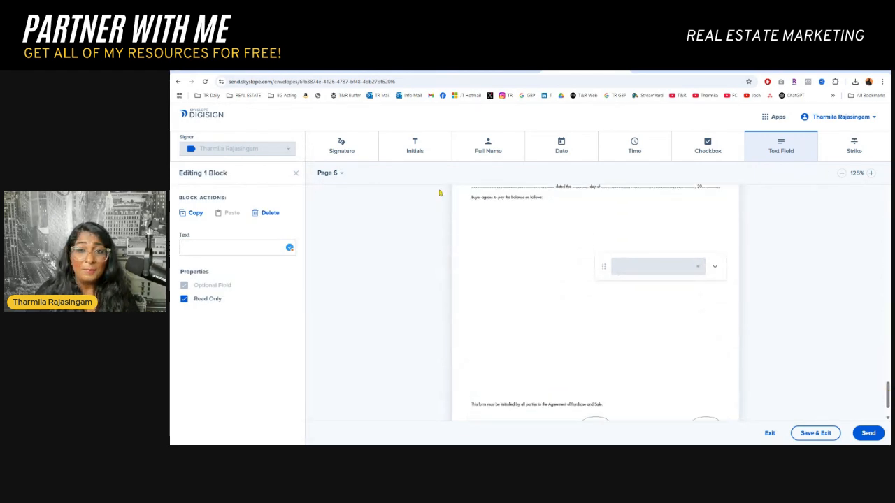
drag(690, 263, 538, 216)
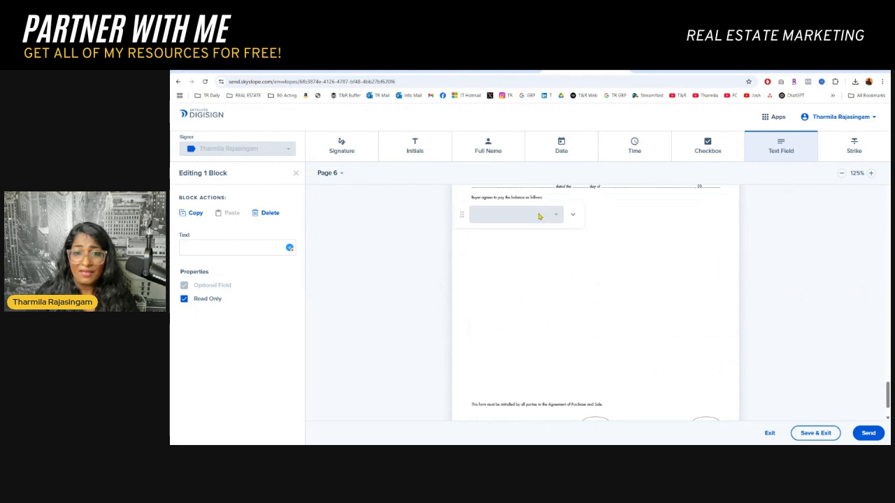
scroll(527, 294, up, 2)
scroll(555, 286, down, 1)
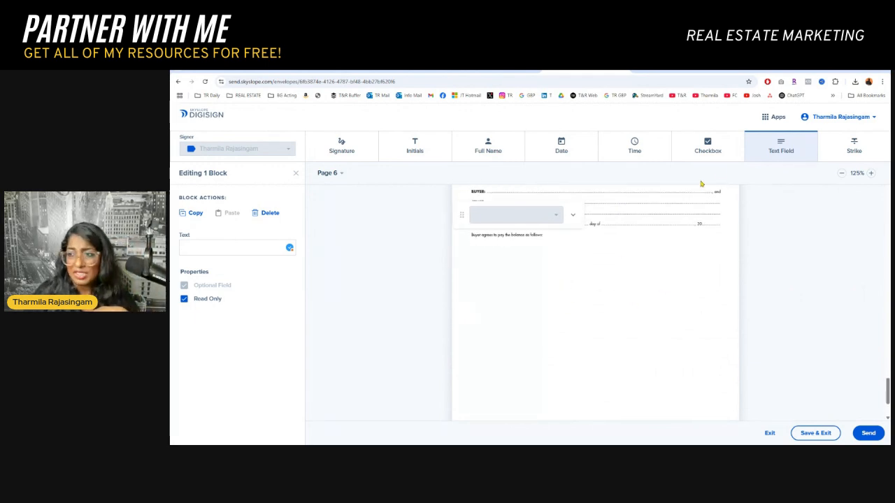
click(857, 154)
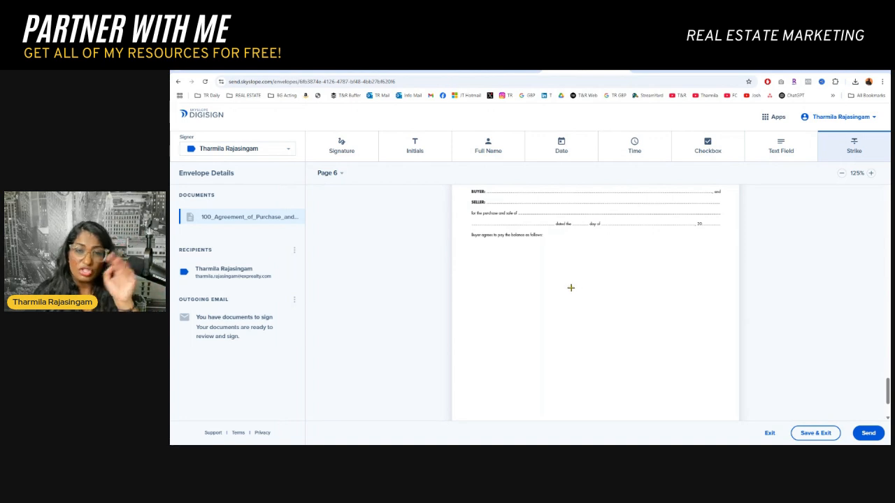
drag(466, 237, 560, 237)
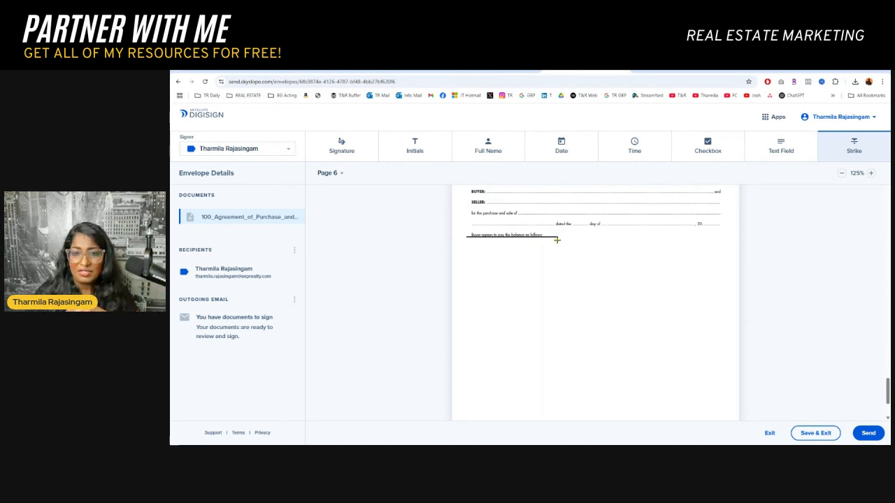
click(531, 211)
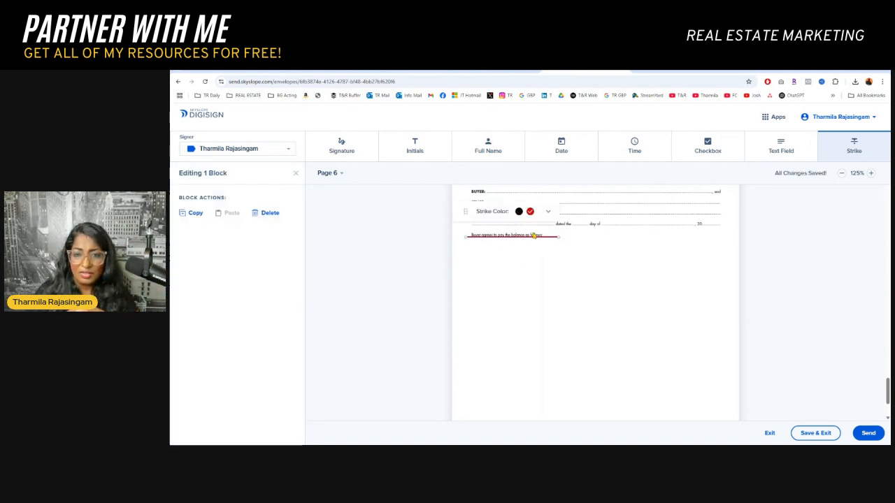
drag(549, 237, 551, 235)
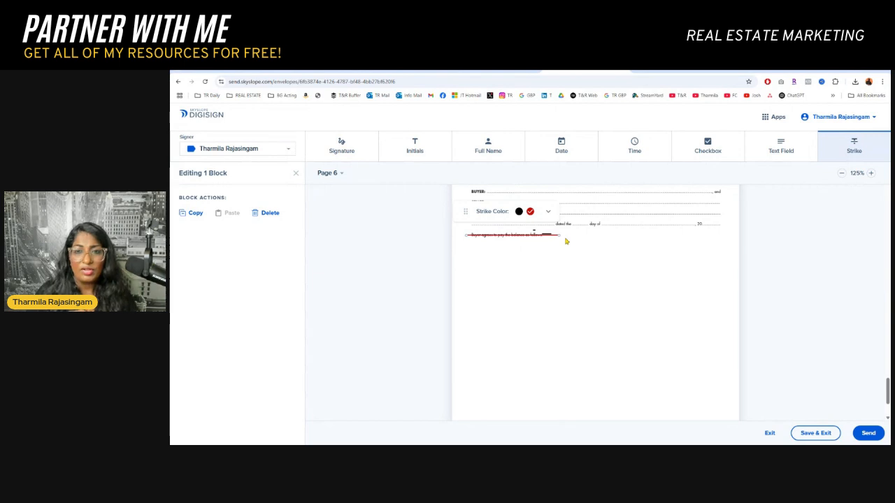
Place an Initials field beside the struck-through line on page 6, and open and cancel the send-for-signatures dialog
click(411, 148)
click(575, 233)
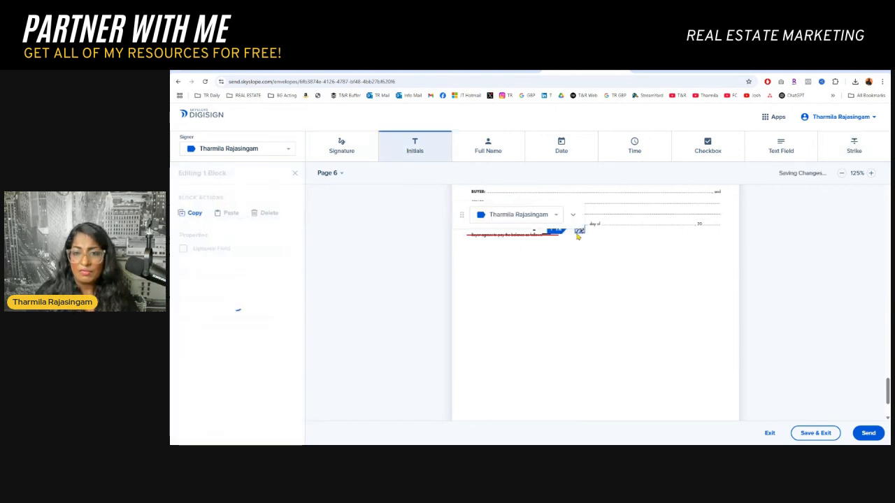
click(868, 434)
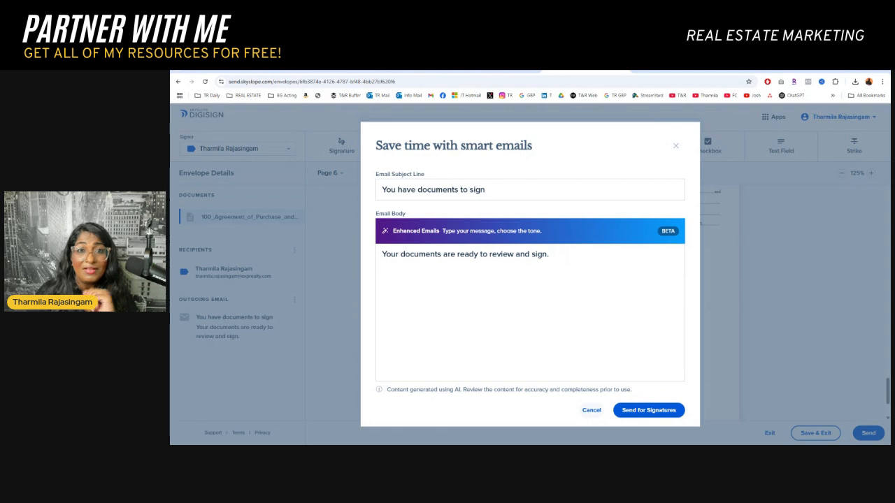
click(587, 415)
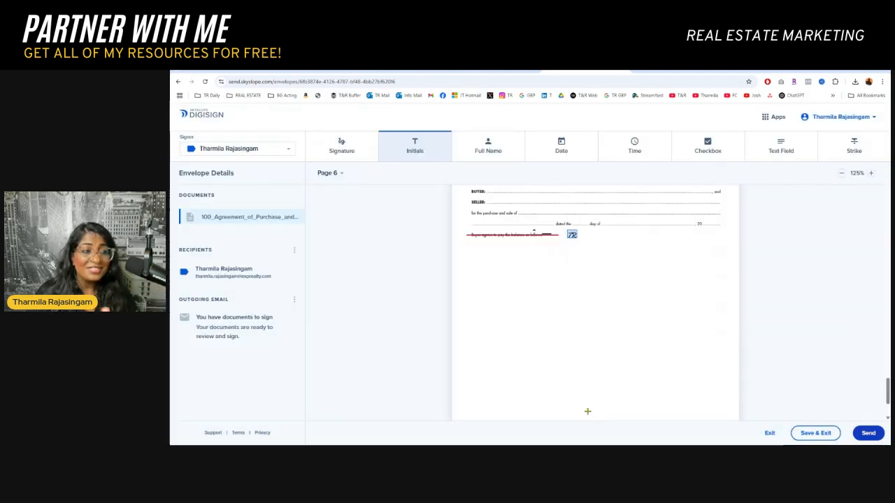